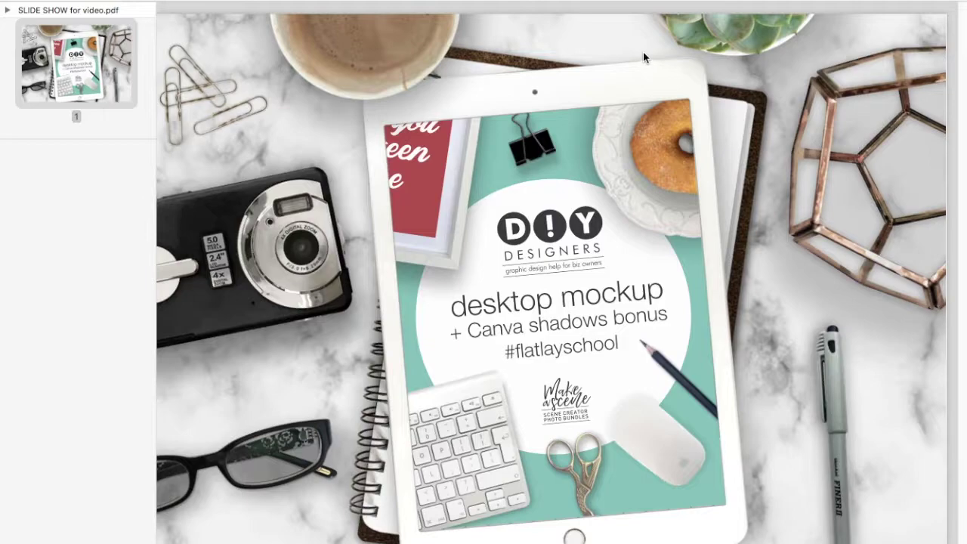
- Examine the example desktop mockups on pages 1 to 6 of the slide show PDF
click(7, 11)
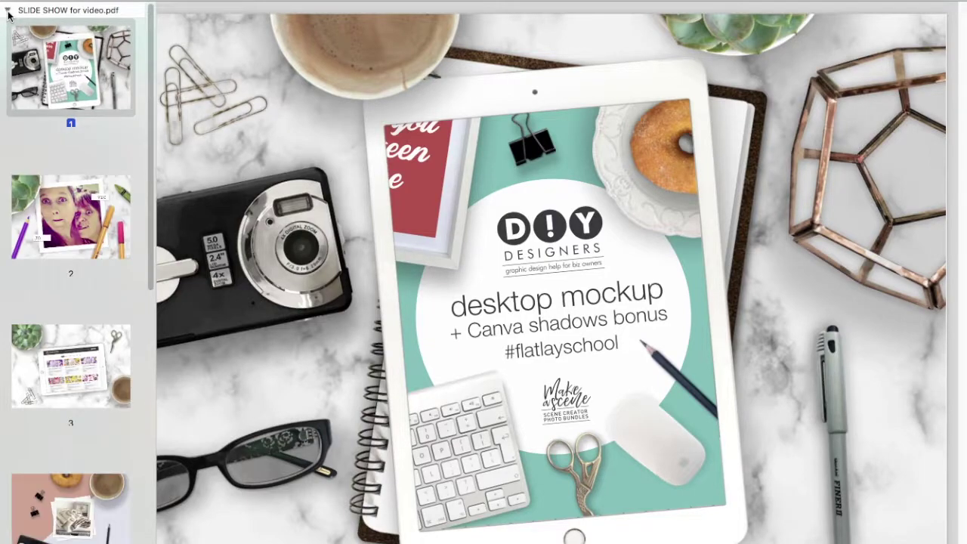
click(53, 205)
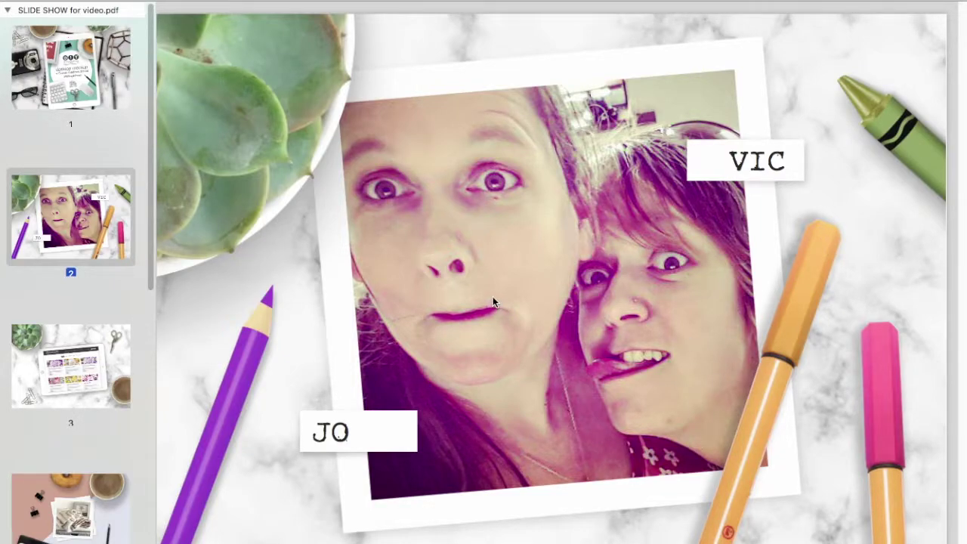
key(Up)
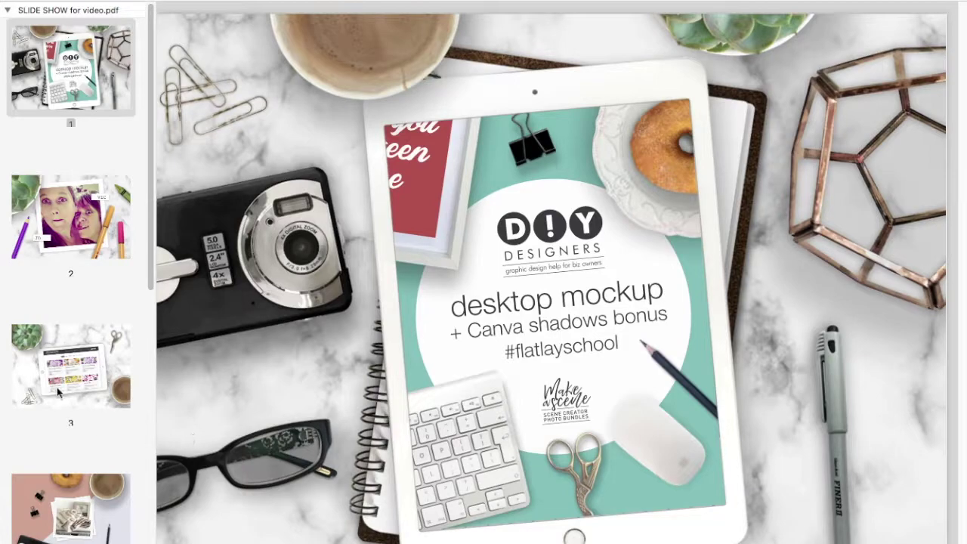
click(78, 367)
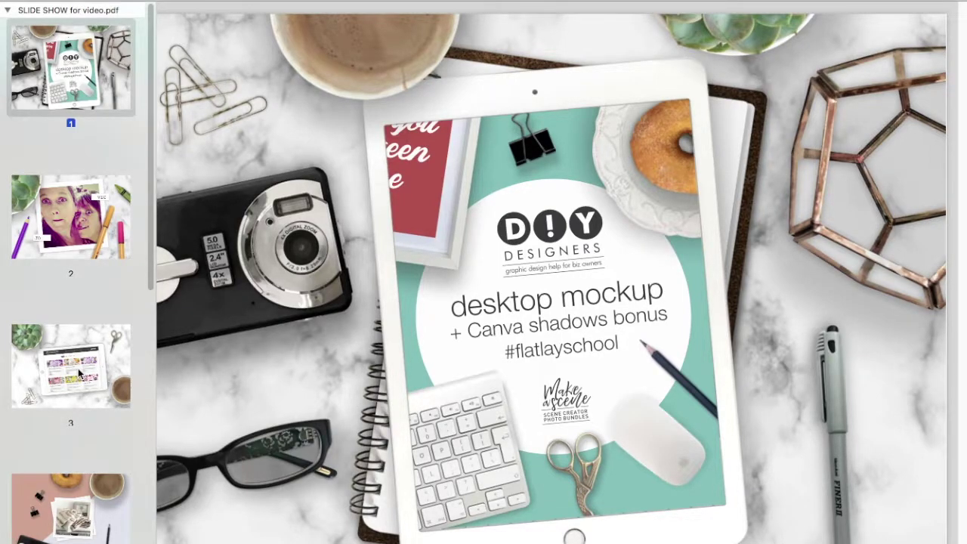
click(77, 372)
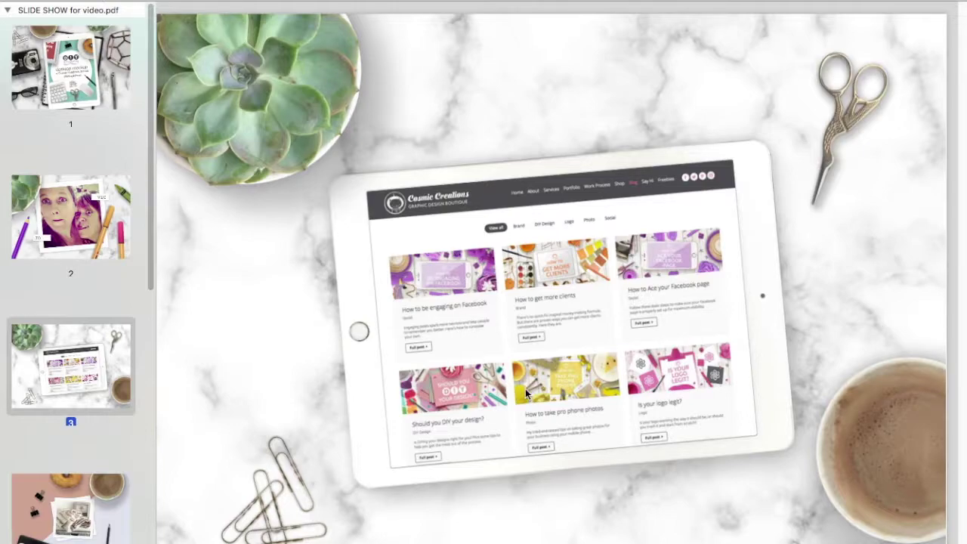
click(64, 518)
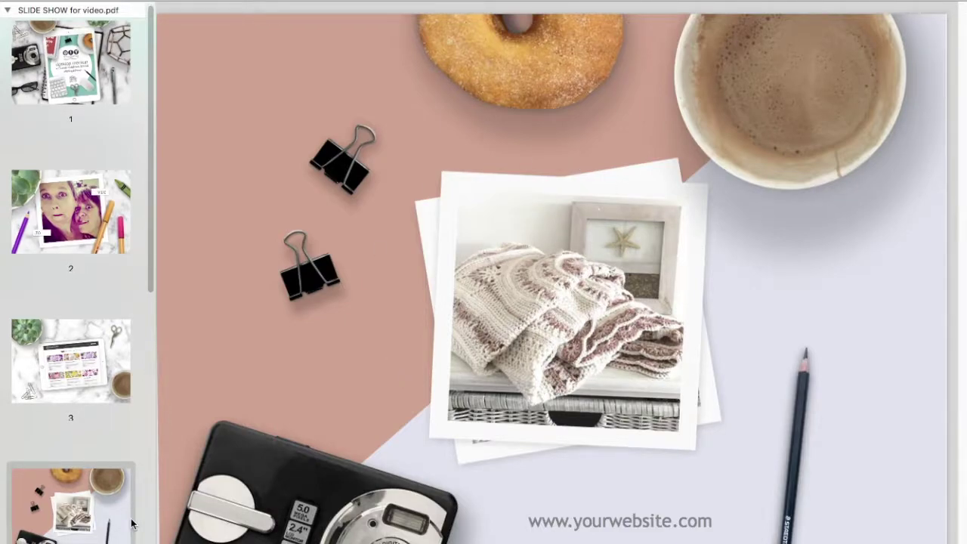
scroll(131, 523, down, 5)
scroll(131, 523, down, 2)
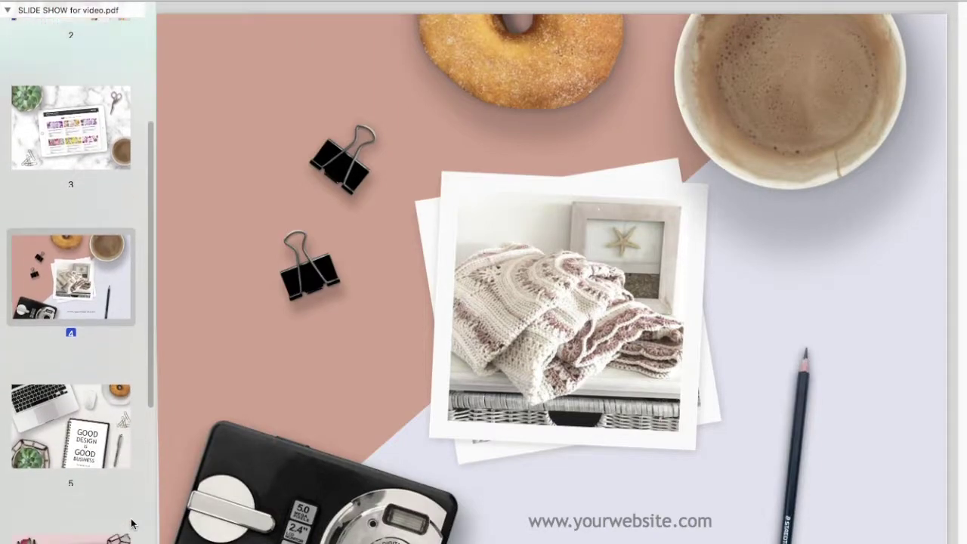
click(88, 429)
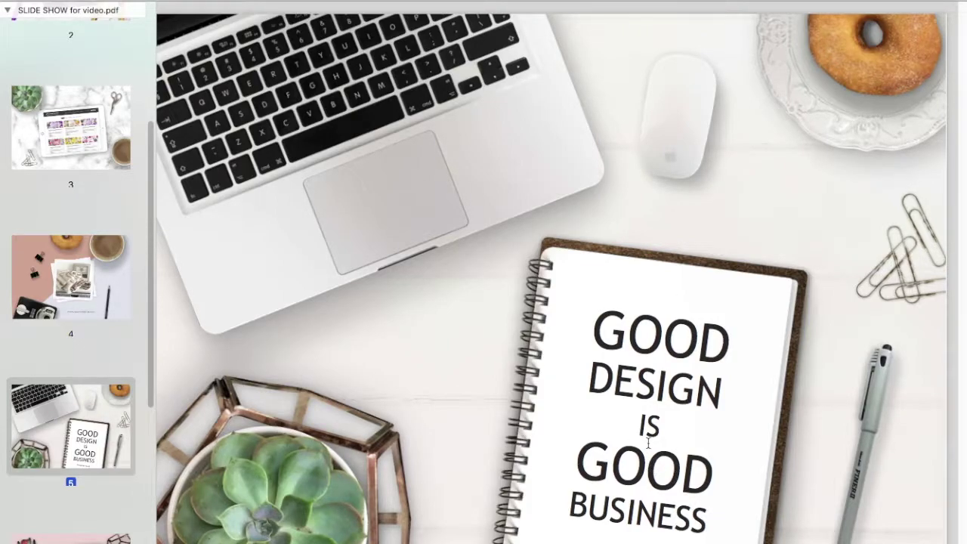
scroll(115, 518, down, 3)
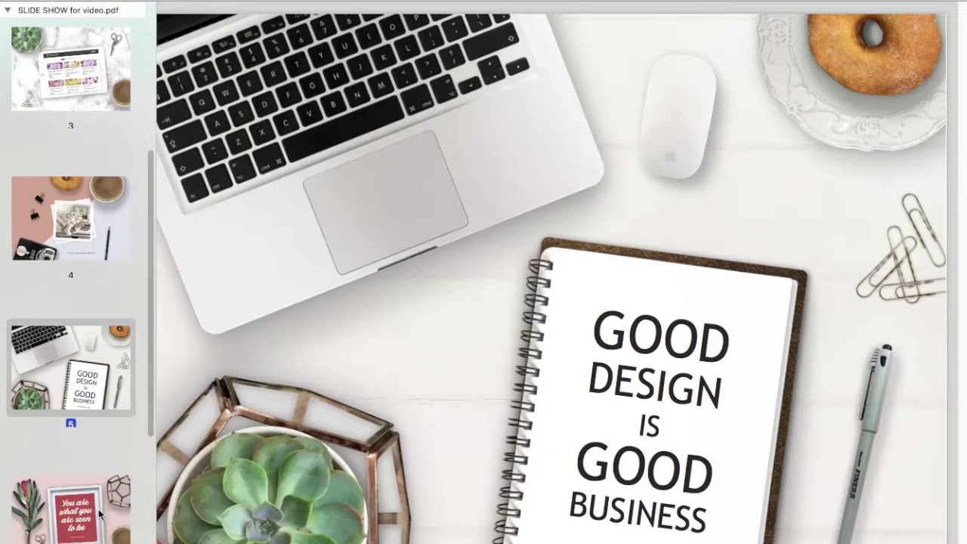
click(93, 512)
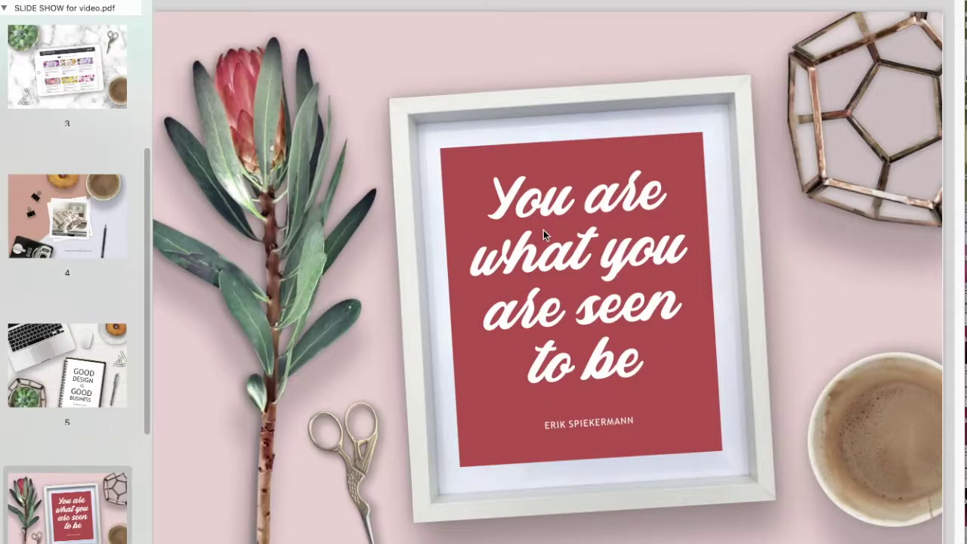
- Return to page 5 of the slide show to view the laptop and notebook mockup as the reference
scroll(66, 268, up, 5)
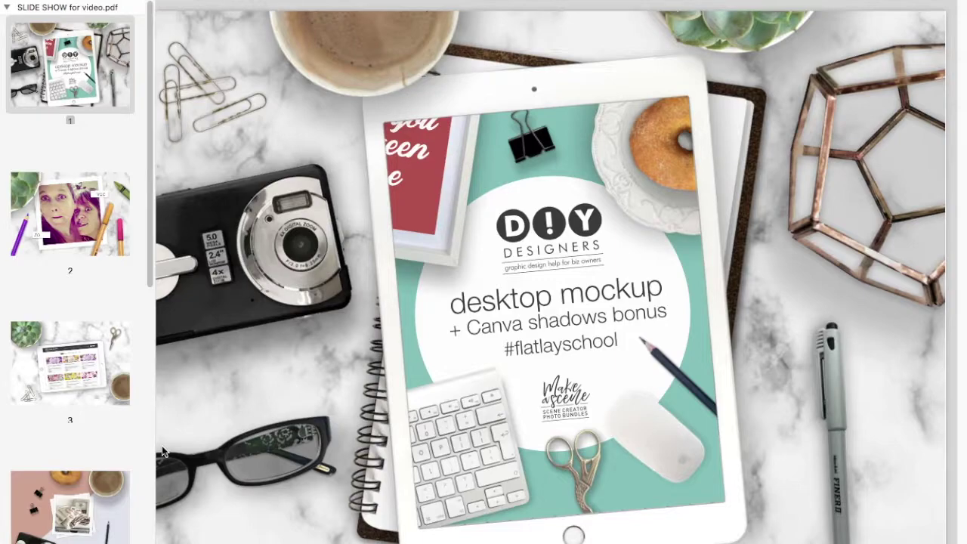
scroll(123, 438, down, 5)
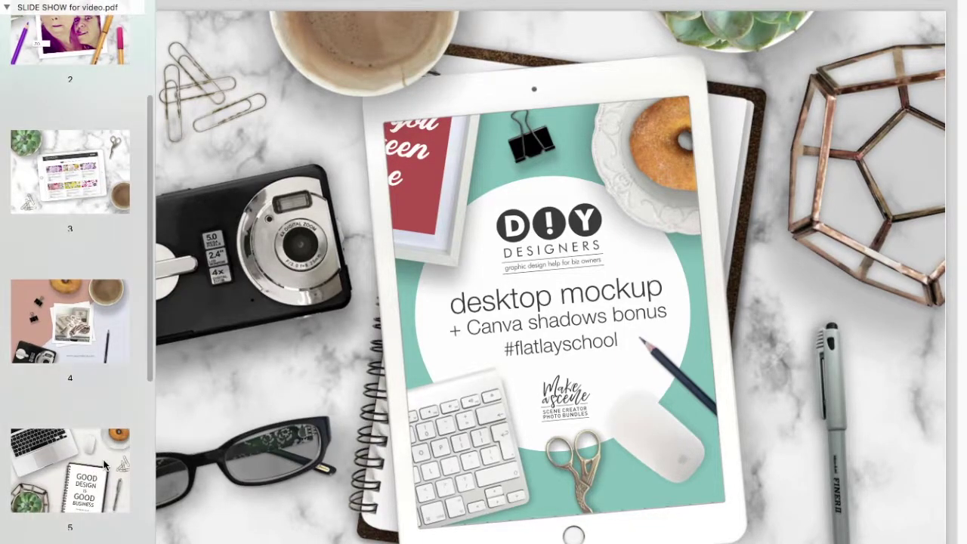
click(91, 471)
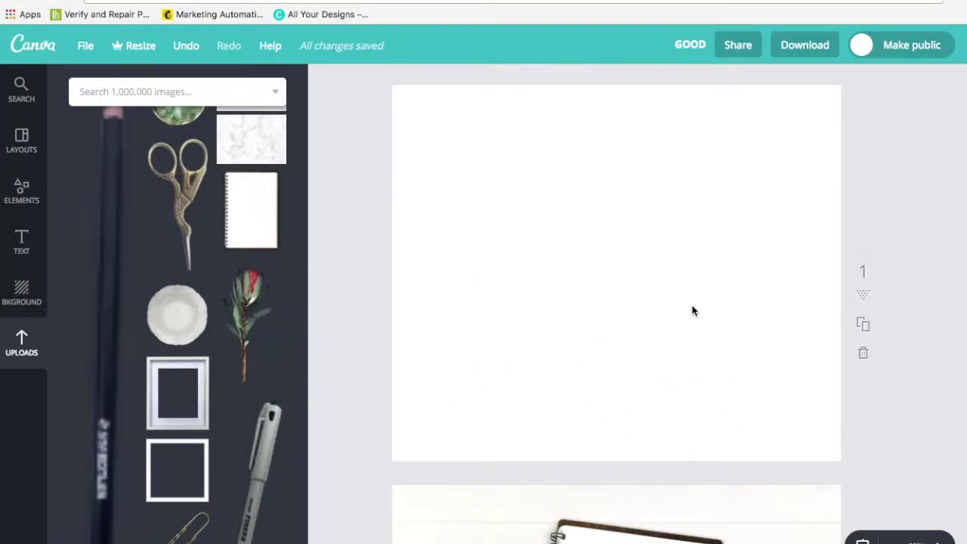
- Switch to Canva and add the uploaded white wood image to page 1, enlarged to cover the whole page
scroll(616, 304, up, 1)
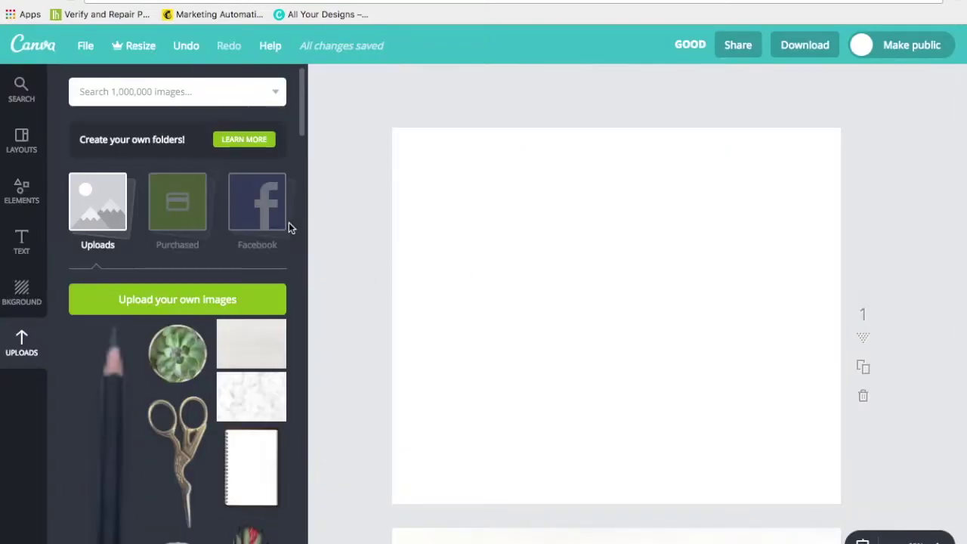
scroll(244, 447, down, 5)
scroll(244, 446, down, 3)
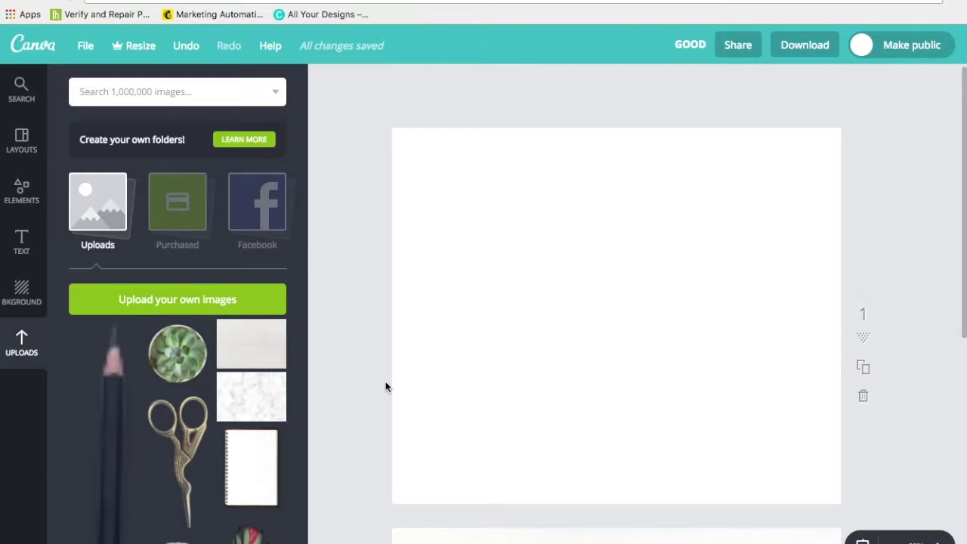
scroll(467, 318, down, 1)
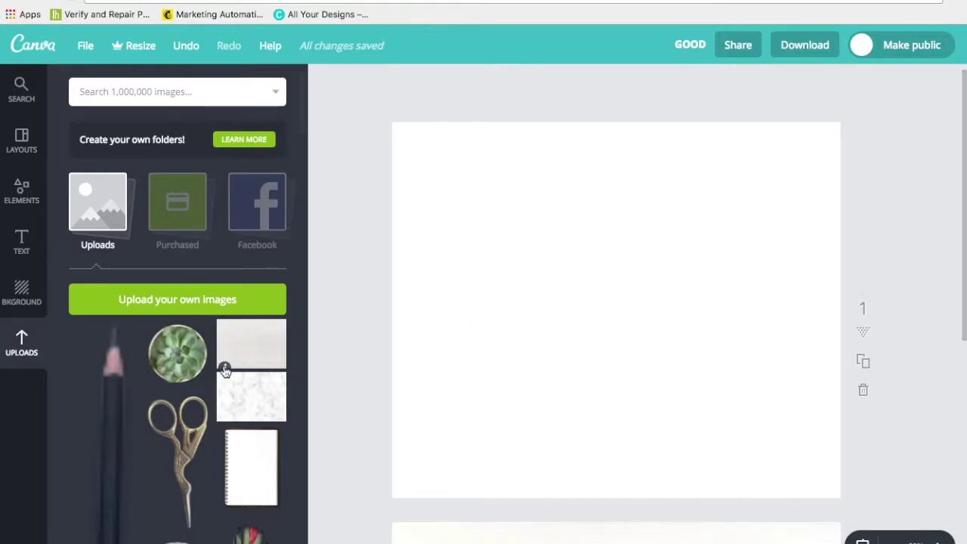
click(260, 353)
drag(404, 159, 351, 122)
drag(835, 471, 884, 515)
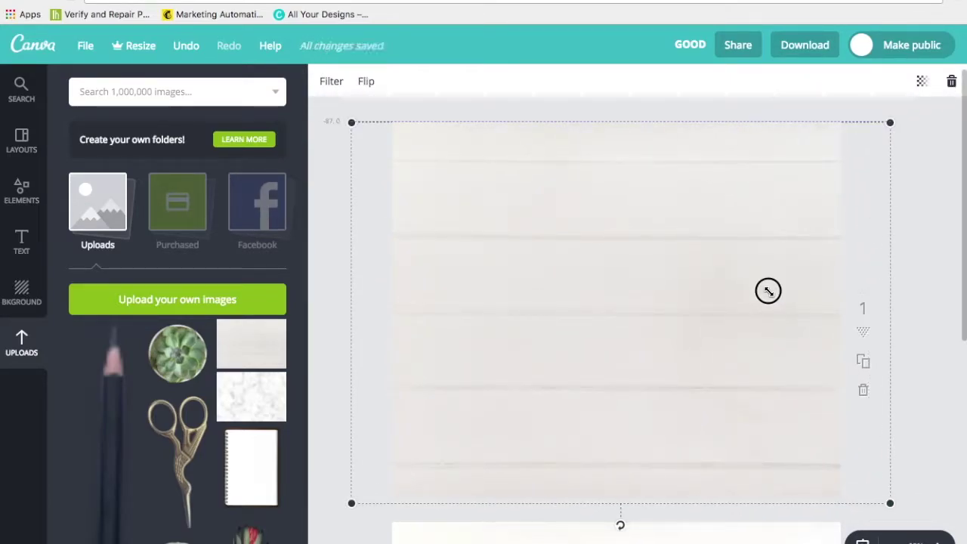
- Brighten the white wood background image slightly with a filter adjustment
click(333, 83)
mouse_move(484, 197)
mouse_down()
mouse_move(503, 207)
mouse_move(494, 198)
mouse_up()
click(537, 82)
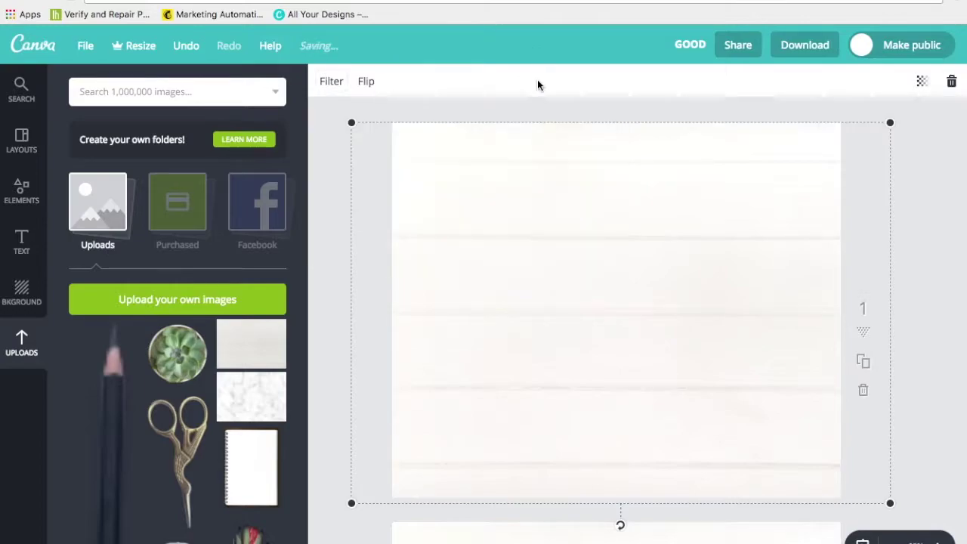
click(943, 345)
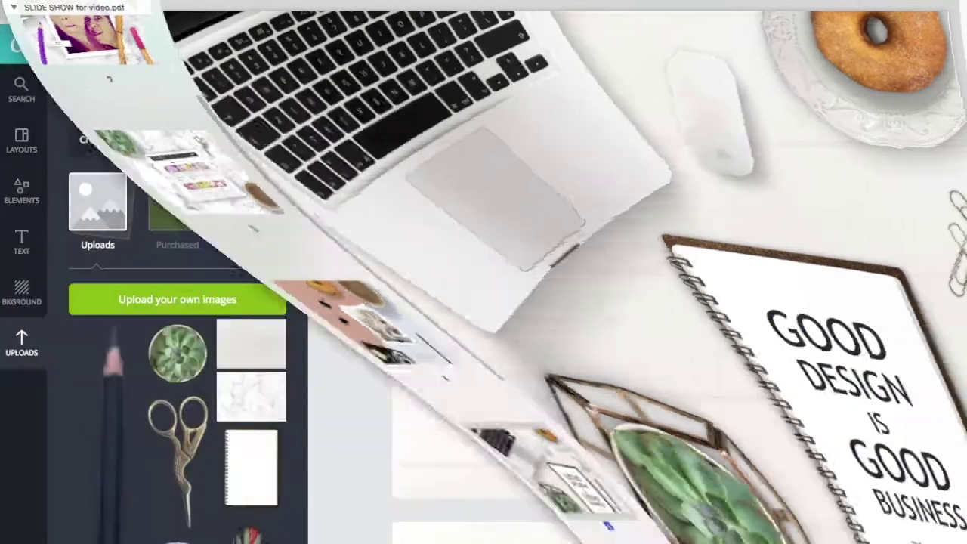
- Copy the notebook group with its text from page 2 to page 1, placing it partly off the page's lower edge
scroll(677, 518, down, 5)
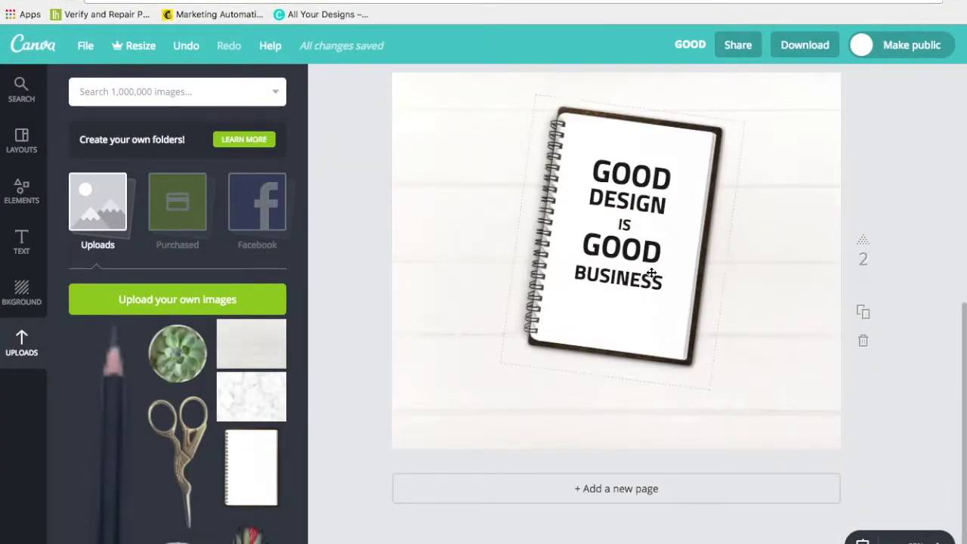
click(661, 171)
click(628, 244)
scroll(693, 203, up, 3)
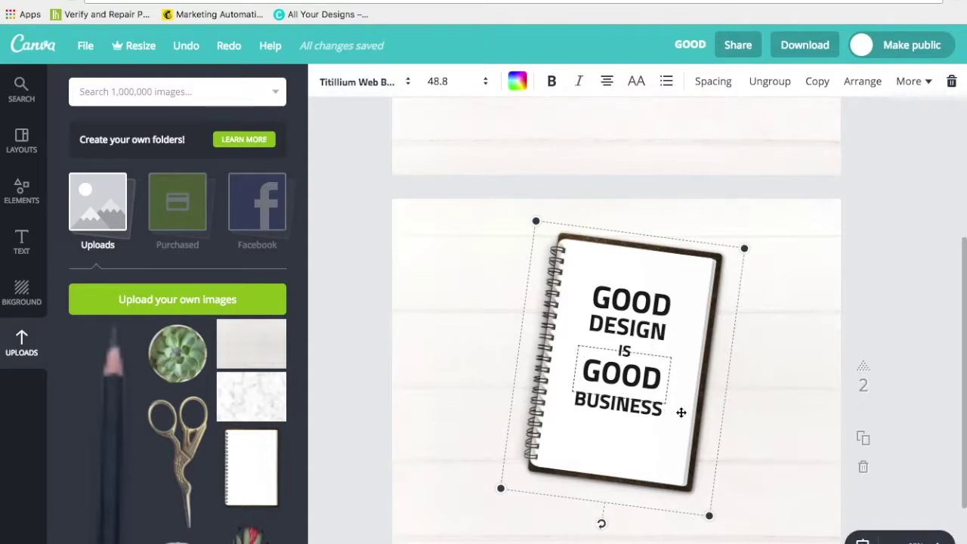
click(817, 81)
drag(739, 276, 664, 398)
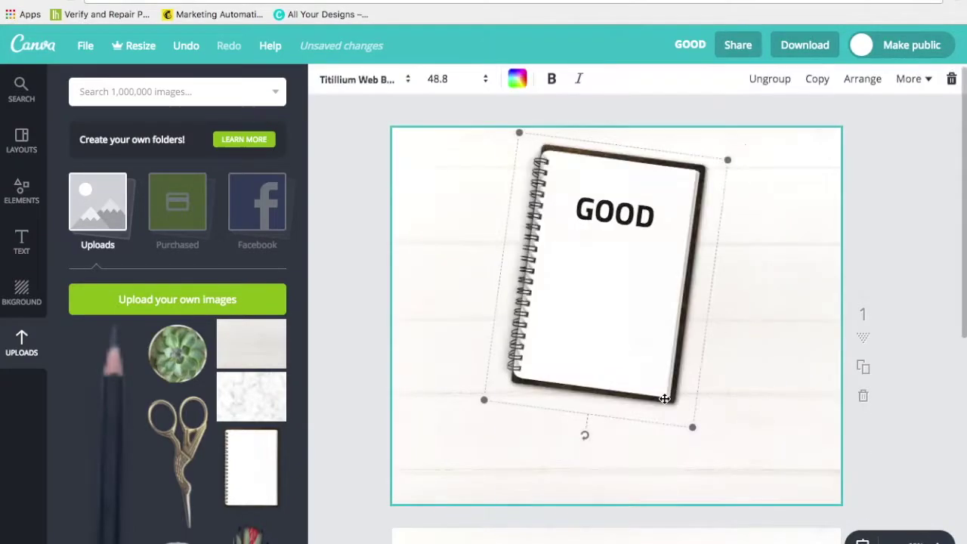
drag(652, 341, 671, 489)
drag(749, 306, 699, 330)
- Add the uploaded laptop image to page 1, tilt it counterclockwise and place it partly off the page's upper-left corner
scroll(151, 378, down, 5)
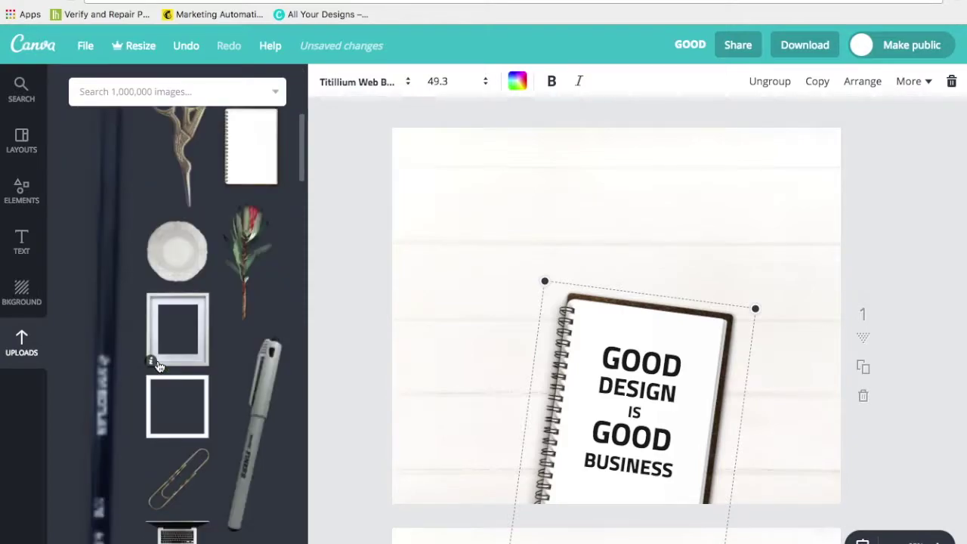
scroll(159, 367, down, 5)
scroll(162, 416, up, 5)
scroll(169, 468, down, 1)
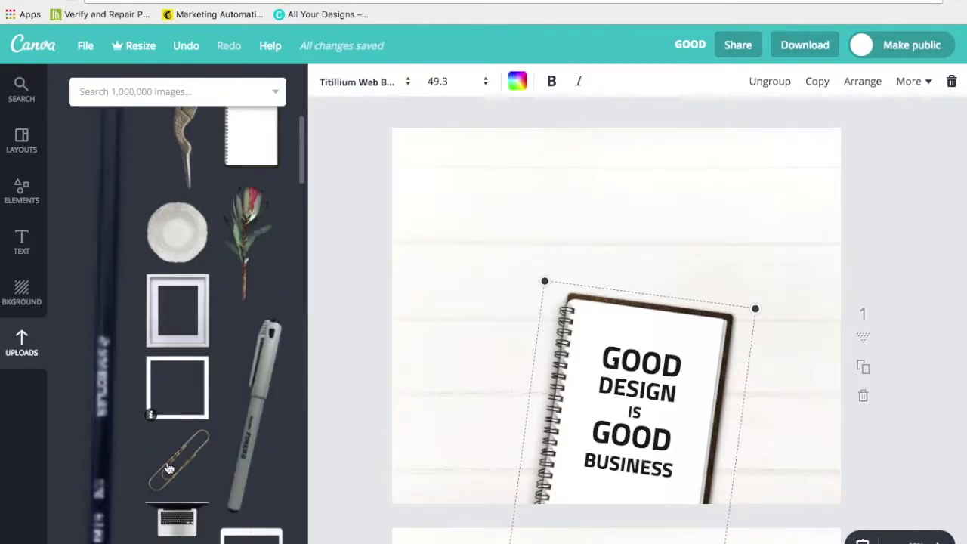
click(171, 515)
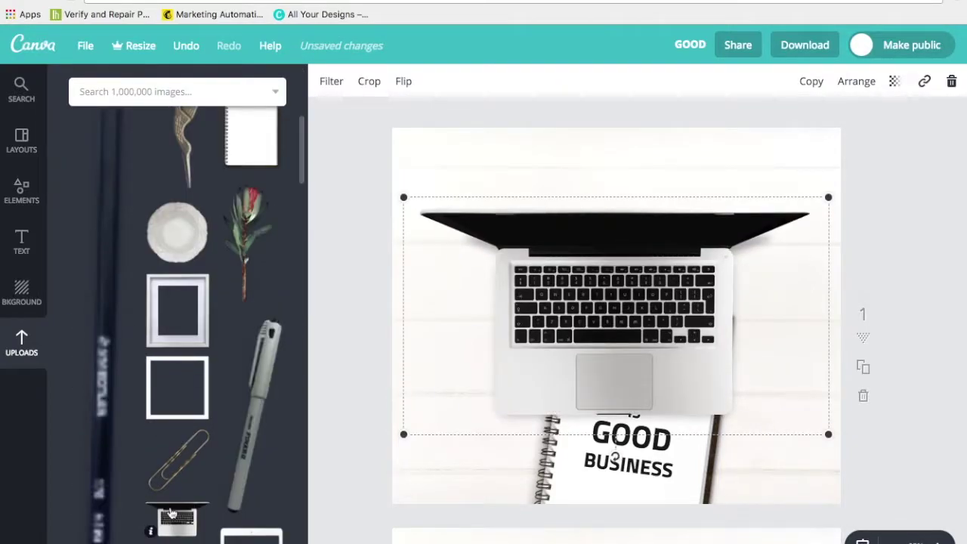
drag(635, 367, 591, 300)
drag(571, 412, 604, 189)
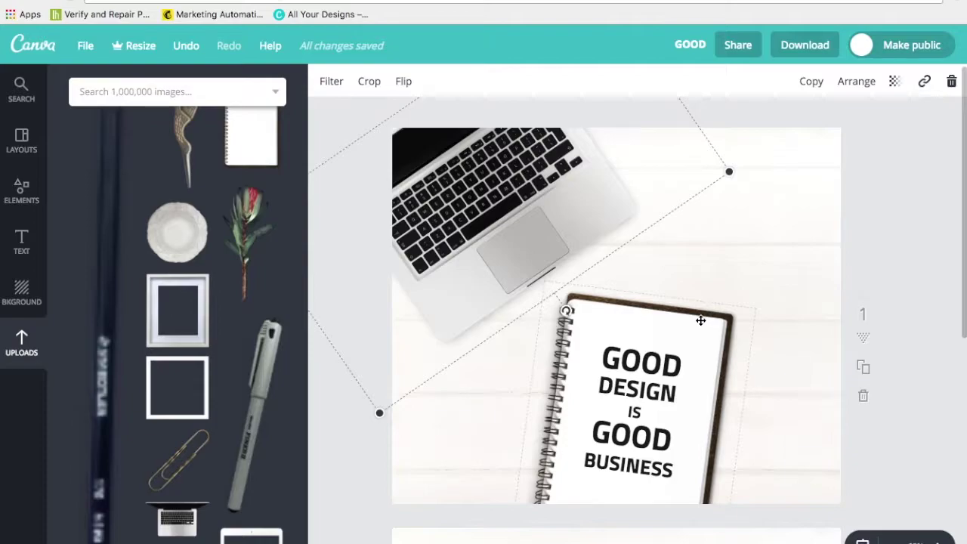
- Scale the notebook group down slightly and reposition it below the laptop
drag(701, 320, 701, 318)
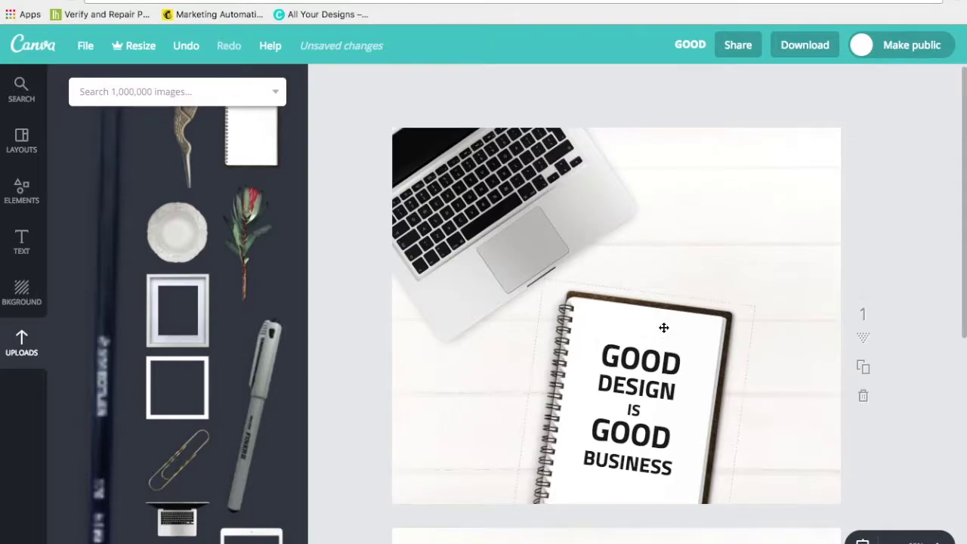
click(663, 327)
drag(751, 309, 691, 335)
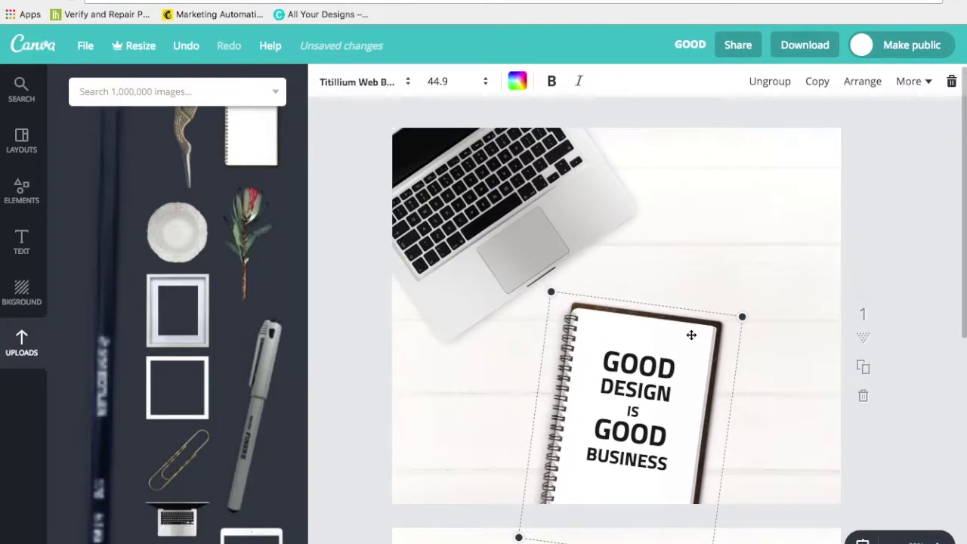
click(583, 194)
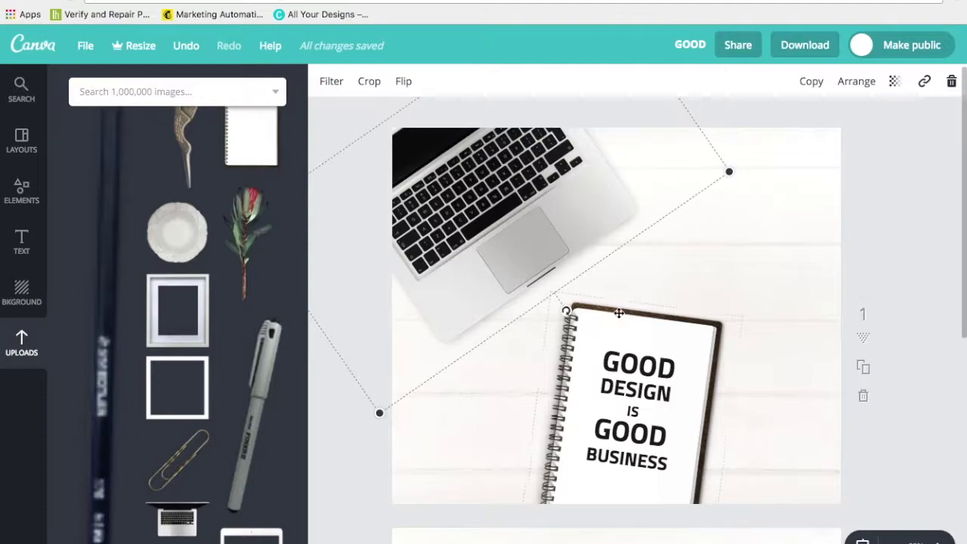
click(608, 365)
drag(746, 309, 729, 327)
- Enlarge the laptop, reduce its tilt and reposition it in the page's upper-left corner just above the notebook
click(436, 328)
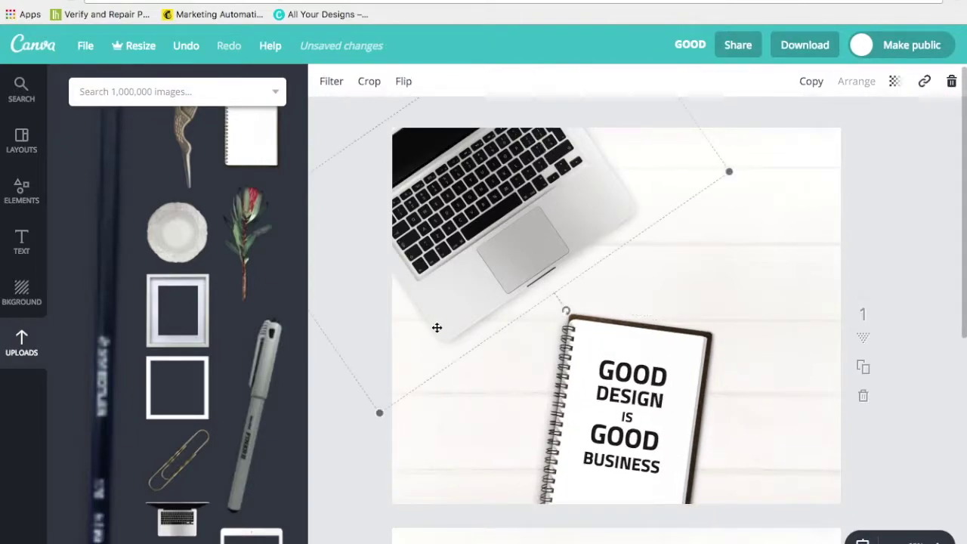
drag(377, 413, 356, 458)
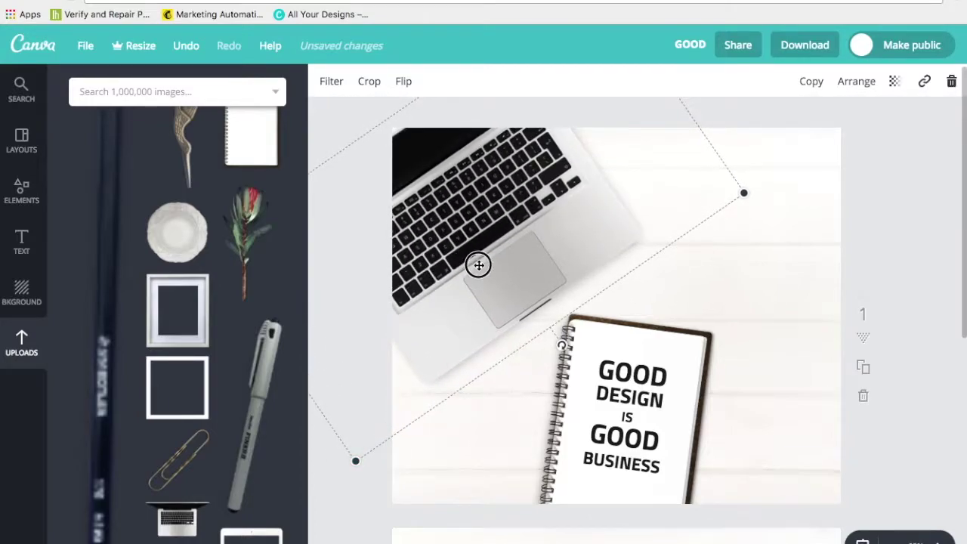
drag(477, 263, 481, 247)
drag(362, 430, 345, 447)
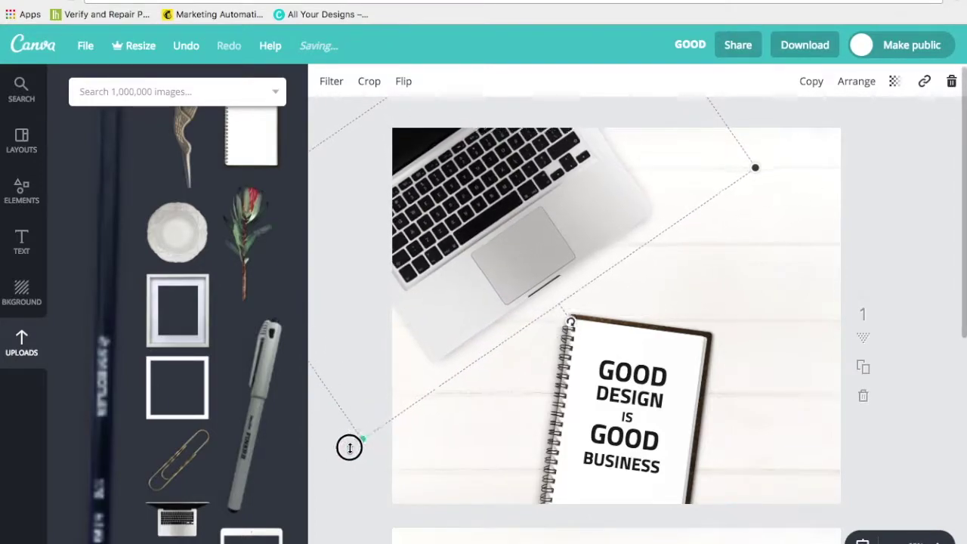
drag(505, 244, 513, 259)
drag(567, 340, 557, 338)
drag(549, 248, 549, 255)
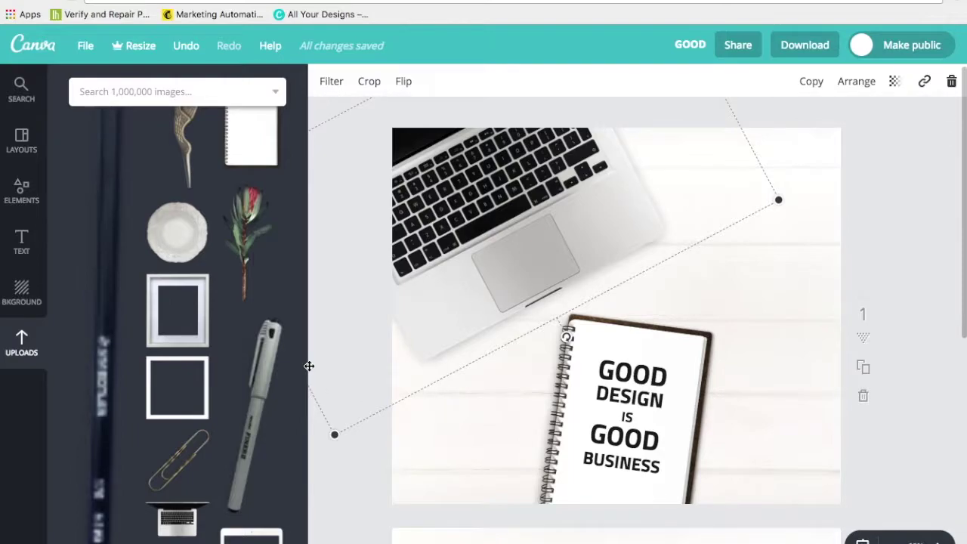
- Add the uploaded plate image, scale it down and place it partly off the page's upper-right corner
scroll(233, 343, up, 5)
click(181, 475)
drag(794, 494, 630, 340)
drag(603, 279, 846, 209)
drag(693, 273, 738, 258)
drag(812, 181, 846, 185)
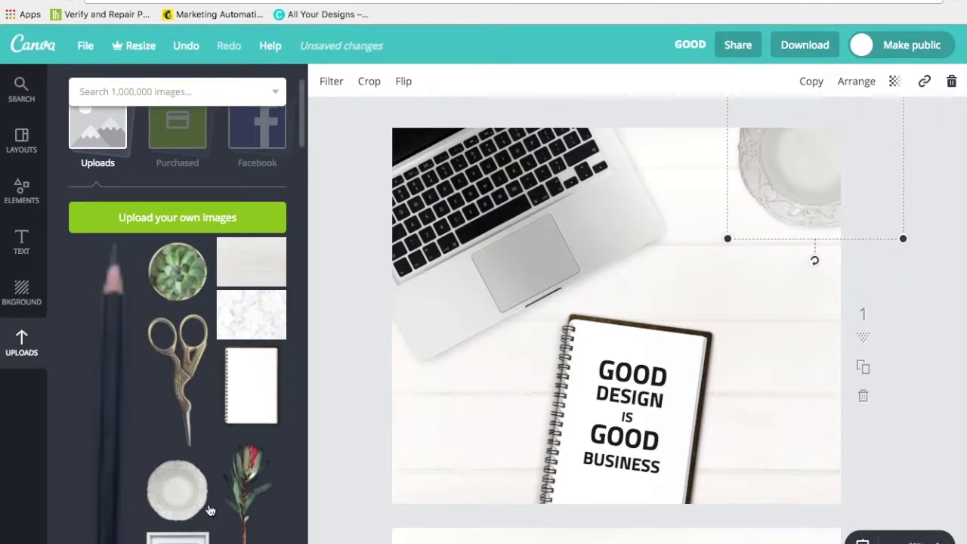
- Add the uploaded donut image to page 1, scale it down and place it on the plate in the upper-right corner
scroll(182, 415, down, 6)
click(181, 415)
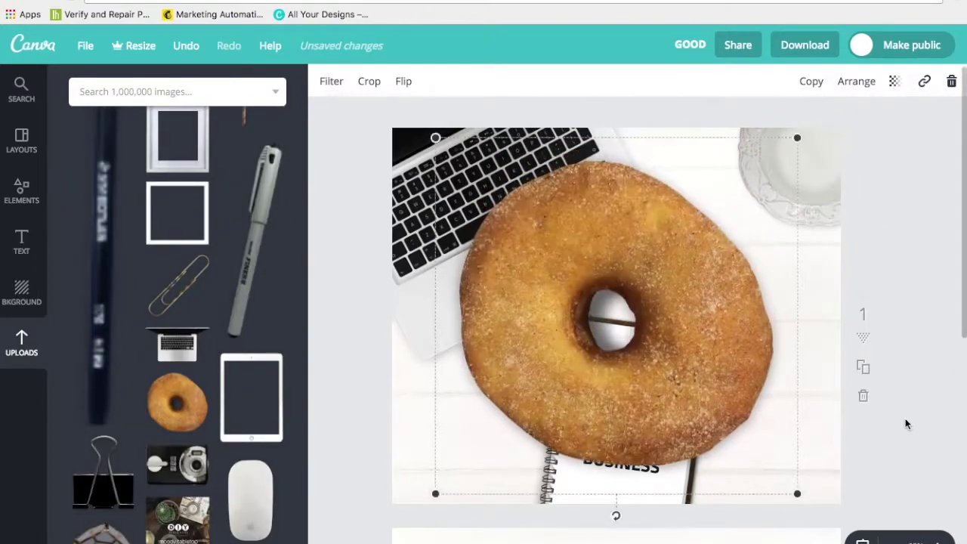
drag(798, 492, 586, 287)
drag(524, 248, 801, 306)
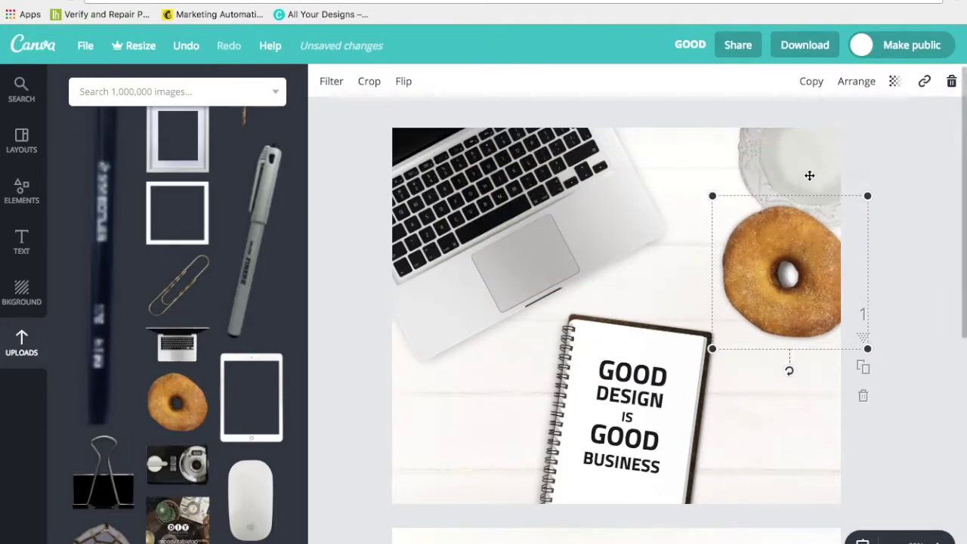
drag(867, 361, 851, 177)
drag(879, 213, 869, 201)
drag(818, 162, 825, 168)
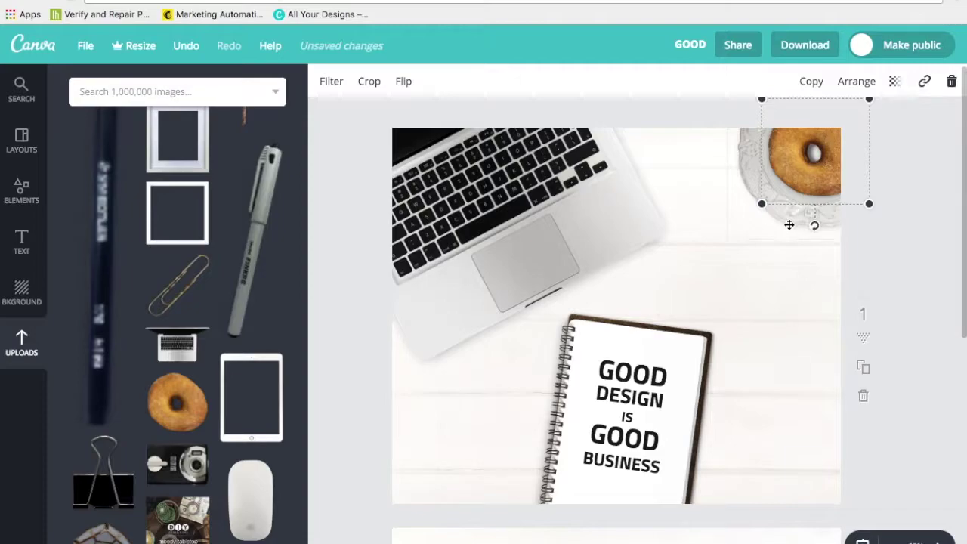
- Group the donut with the plate, enlarge the group slightly and shift it a little inward from the page's upper-right corner
click(784, 90)
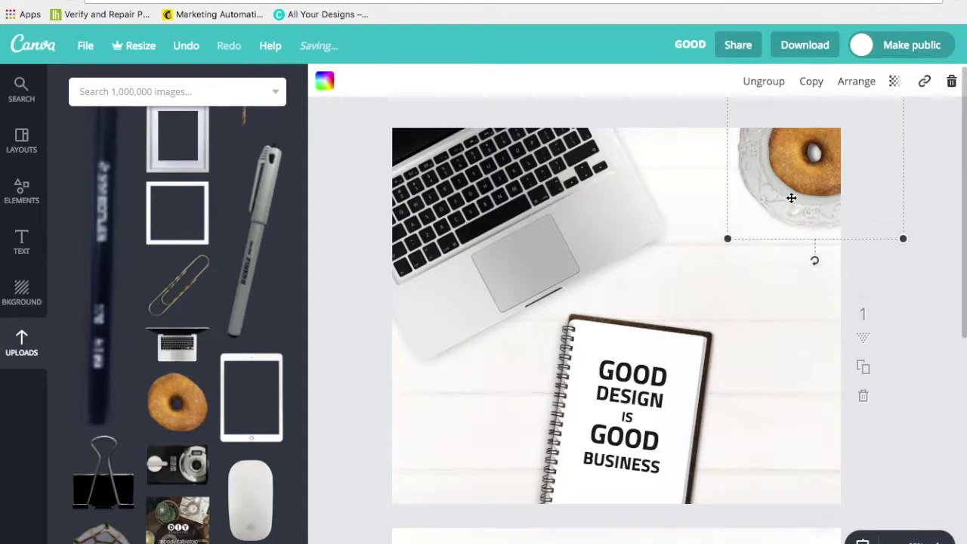
drag(790, 199, 781, 201)
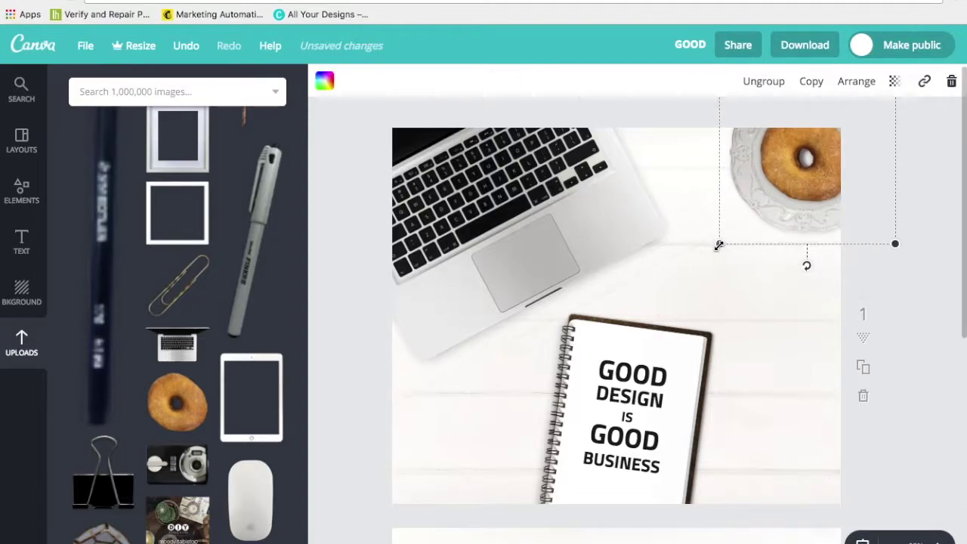
drag(718, 246, 715, 248)
drag(806, 202, 809, 201)
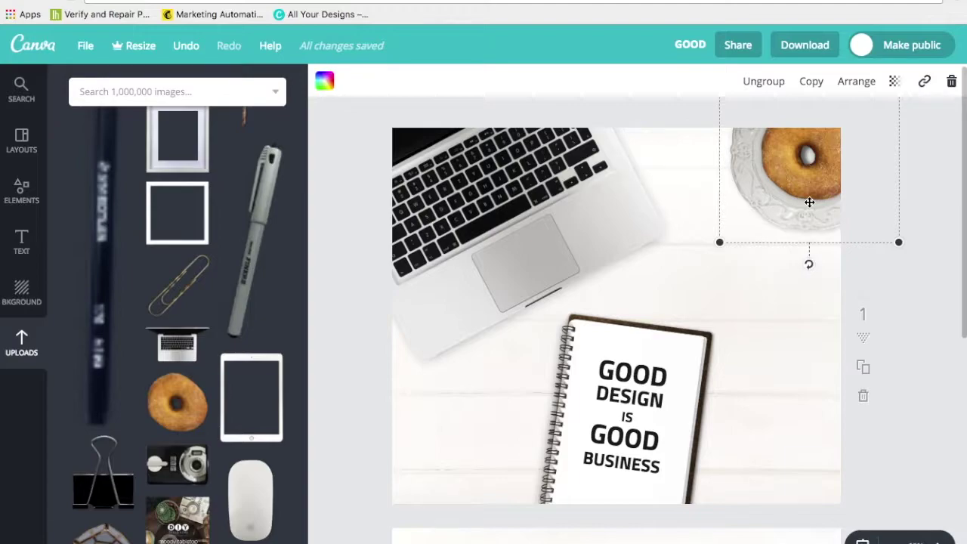
- Add the uploaded geometric terrarium, scale it down into the page's lower-left corner, and move the notebook group right to make room
scroll(170, 387, down, 3)
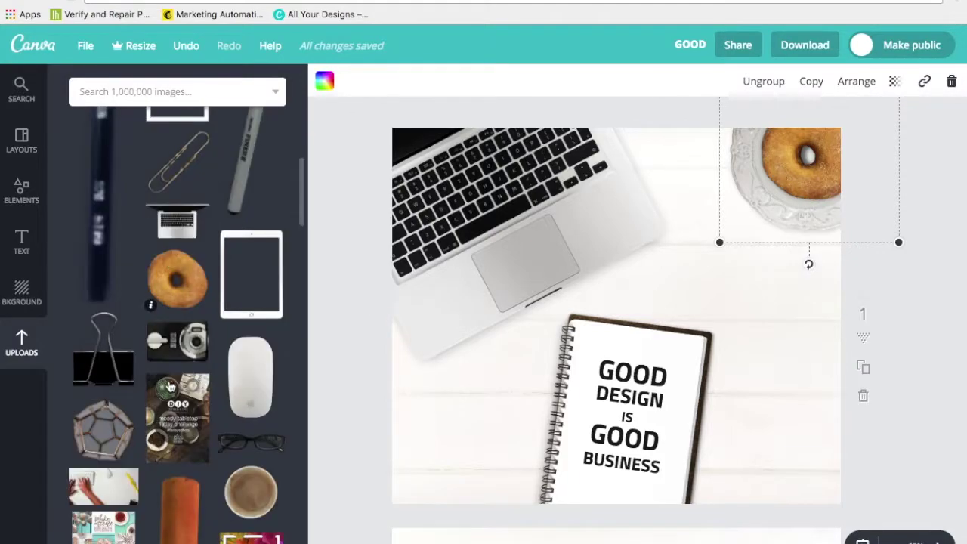
click(110, 437)
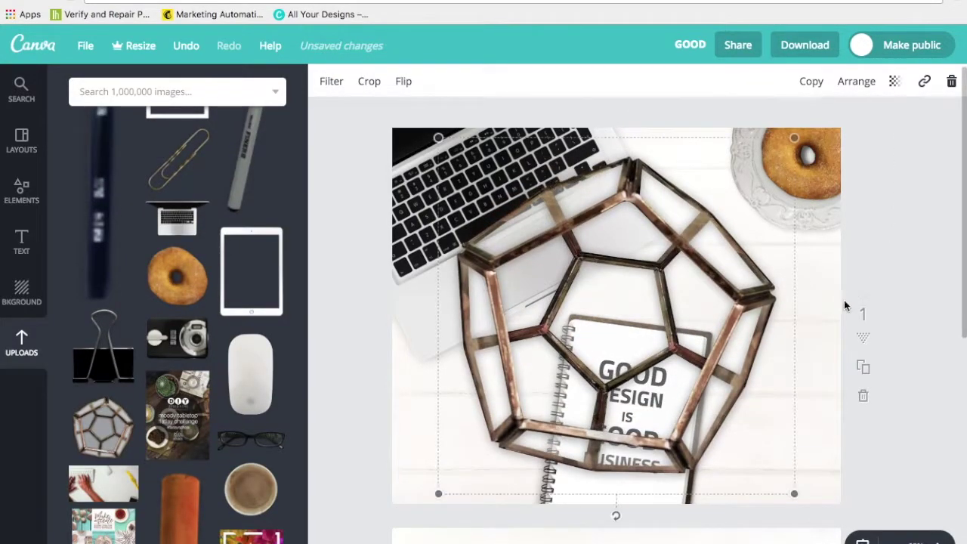
drag(757, 175, 738, 211)
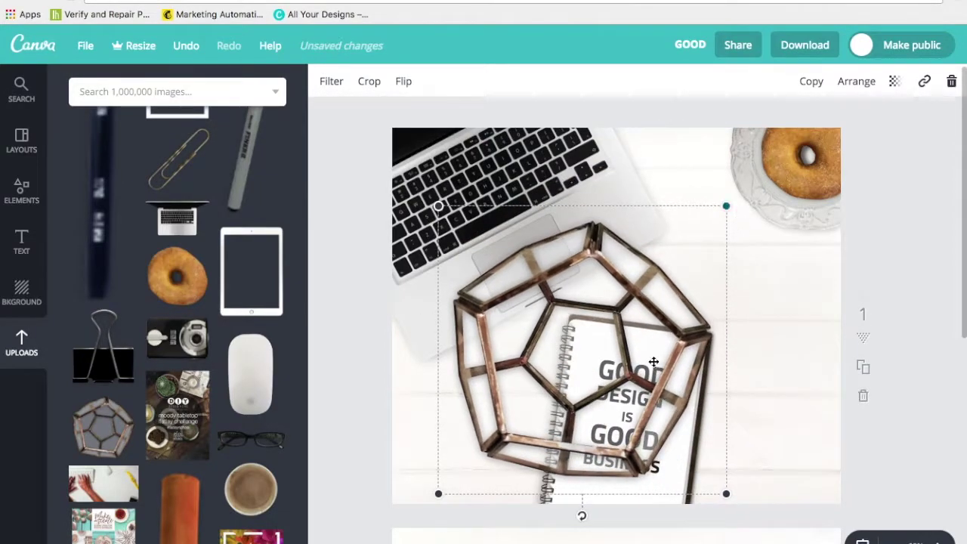
drag(762, 358, 690, 427)
click(538, 398)
drag(620, 276, 581, 370)
drag(500, 443, 499, 456)
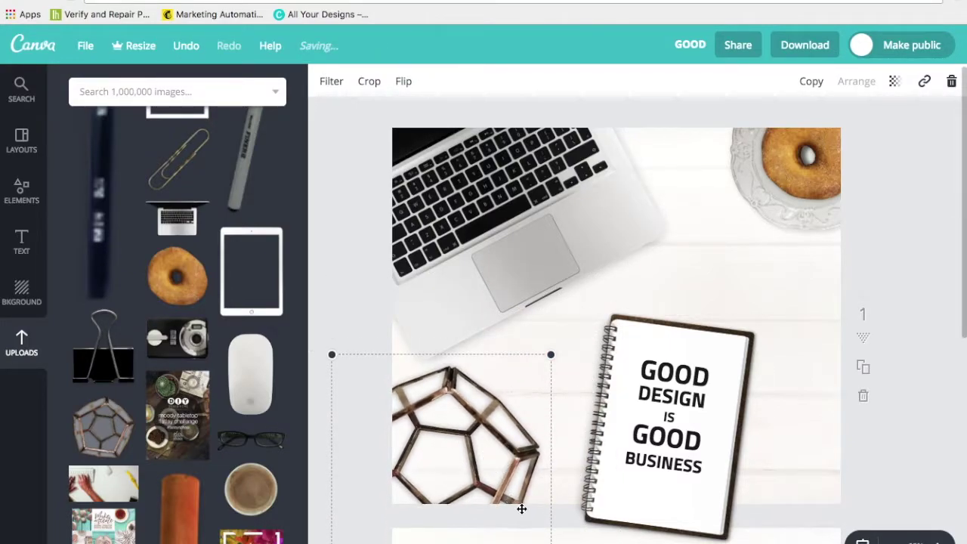
- Tilt the terrarium counterclockwise in the lower-left corner and shift the laptop slightly up and left to leave space between them
drag(519, 492, 524, 438)
drag(449, 530, 503, 527)
drag(508, 451, 503, 483)
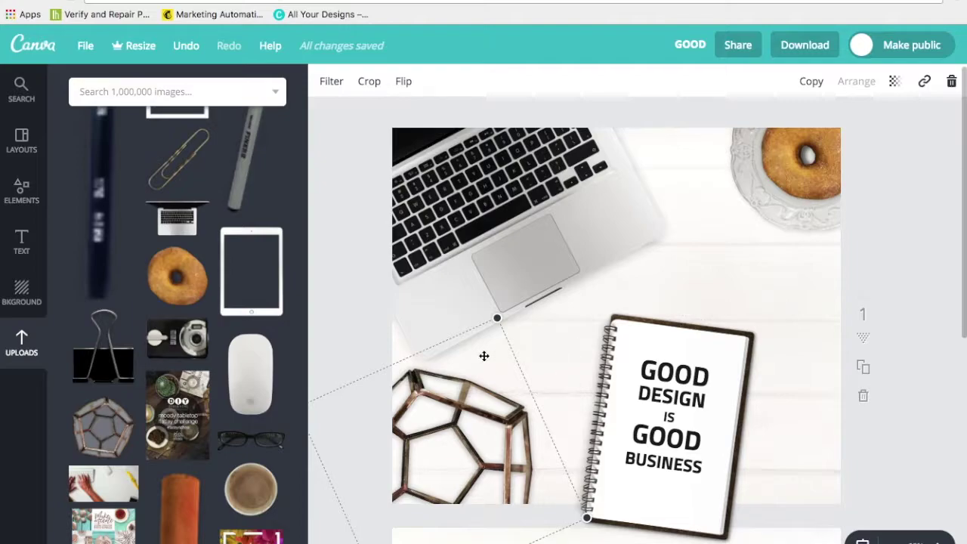
drag(476, 450, 507, 483)
drag(555, 252, 564, 235)
drag(517, 143, 507, 136)
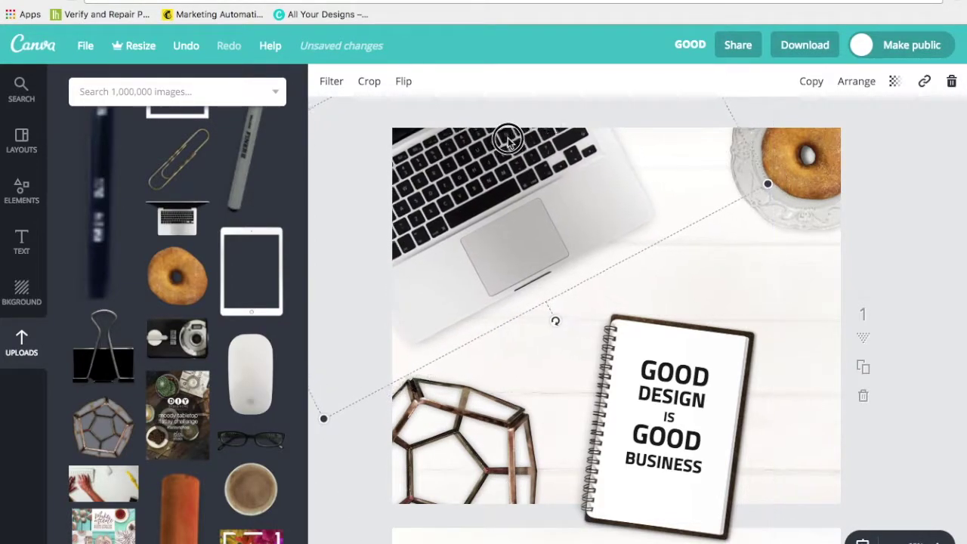
drag(491, 460, 498, 454)
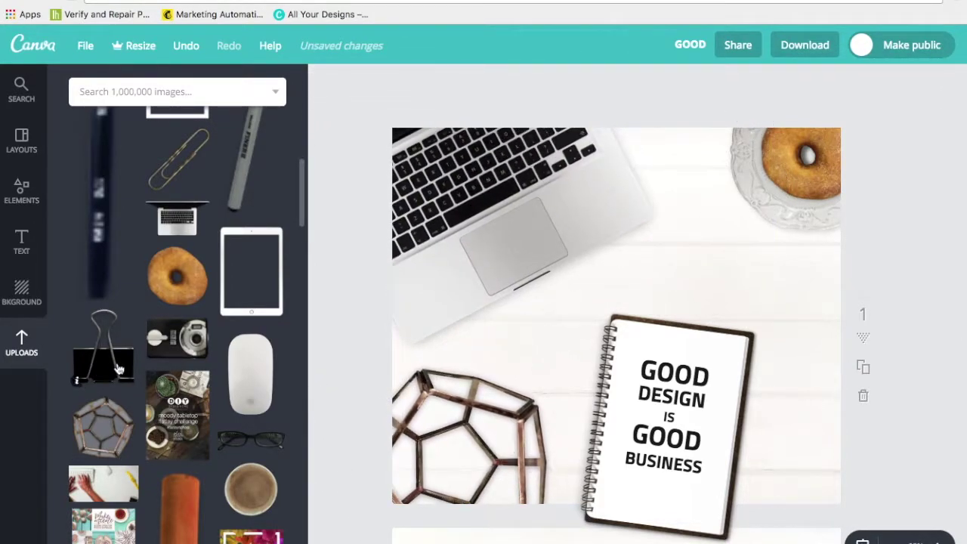
- Add the uploaded potted succulent image, scale it down and place it inside the terrarium frame
scroll(118, 368, up, 5)
click(183, 228)
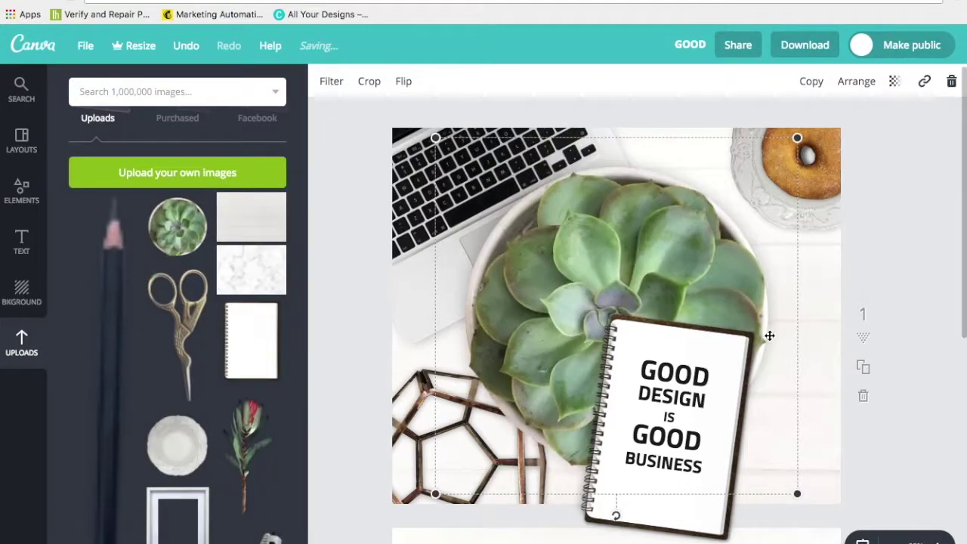
drag(797, 143, 664, 392)
drag(557, 415, 486, 470)
drag(540, 393, 535, 401)
drag(502, 463, 499, 477)
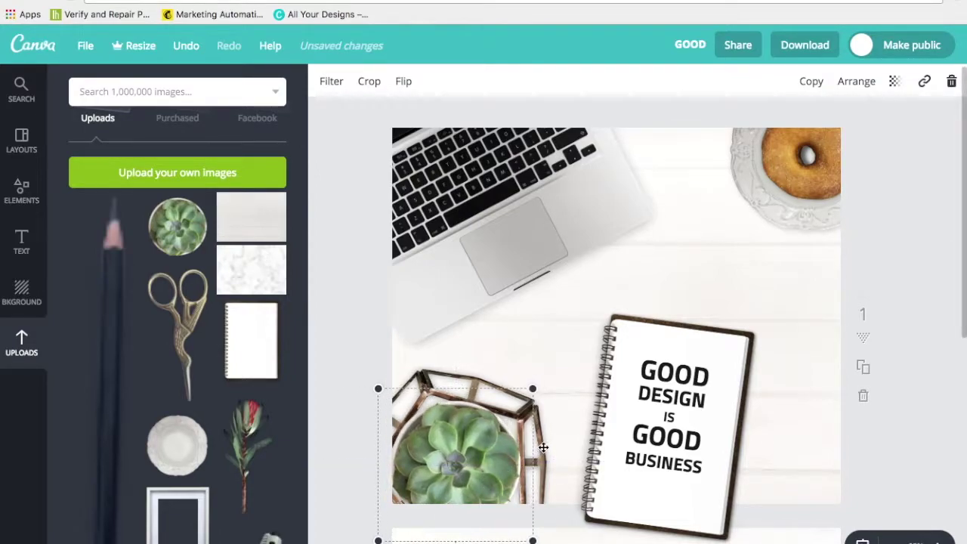
- Group the succulent with the terrarium and shift the group slightly farther into the page's lower-left corner
shift+click(549, 440)
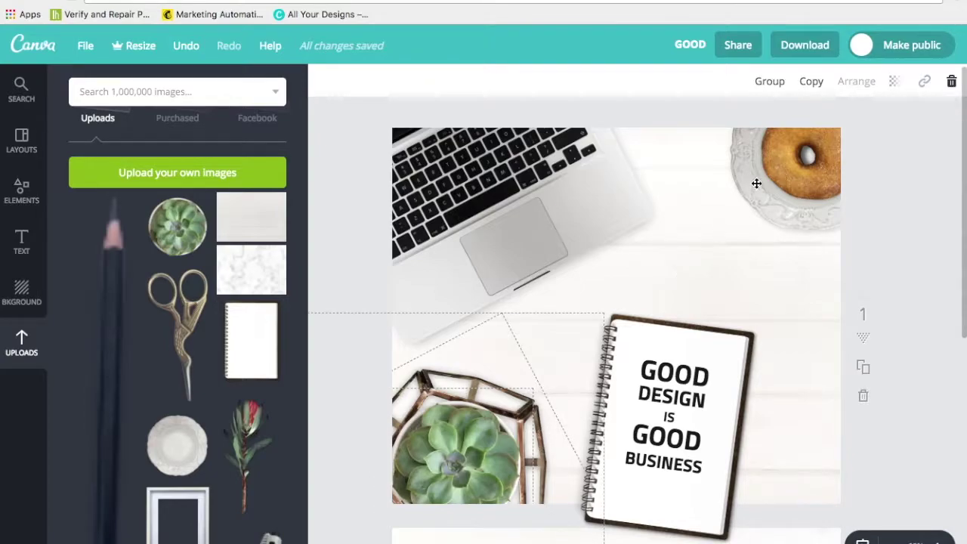
click(766, 81)
drag(510, 434, 502, 465)
- Nudge the page 1 notebook group slightly left and enlarge it a little
drag(661, 492, 666, 490)
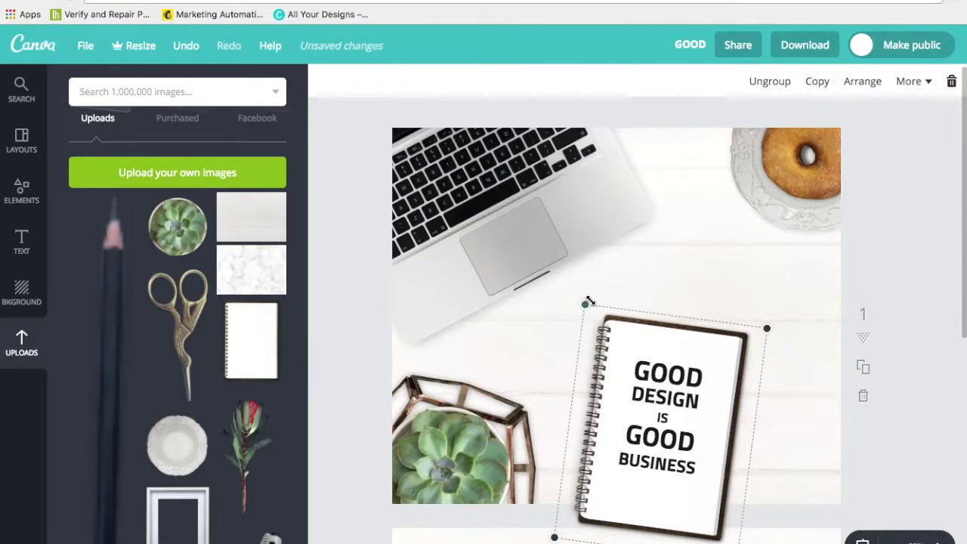
drag(583, 301, 580, 299)
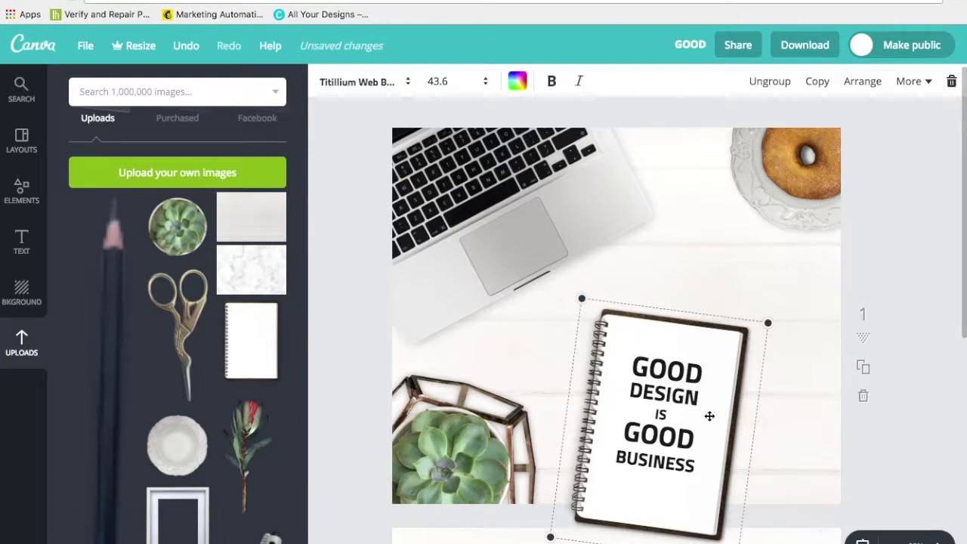
- Add the uploaded white computer mouse image, scale it down and place it between the laptop and the plate
scroll(226, 377, down, 5)
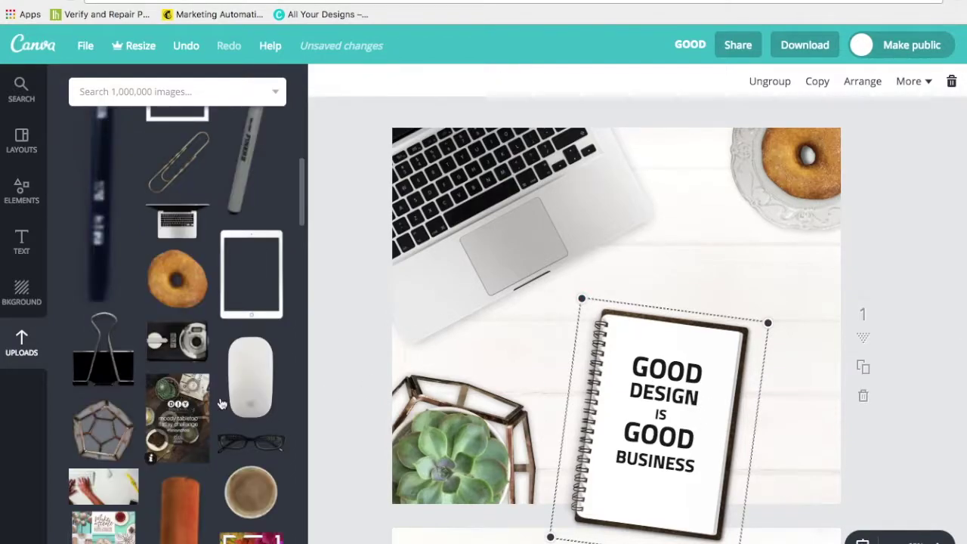
click(250, 376)
drag(737, 496, 561, 302)
drag(553, 215, 696, 219)
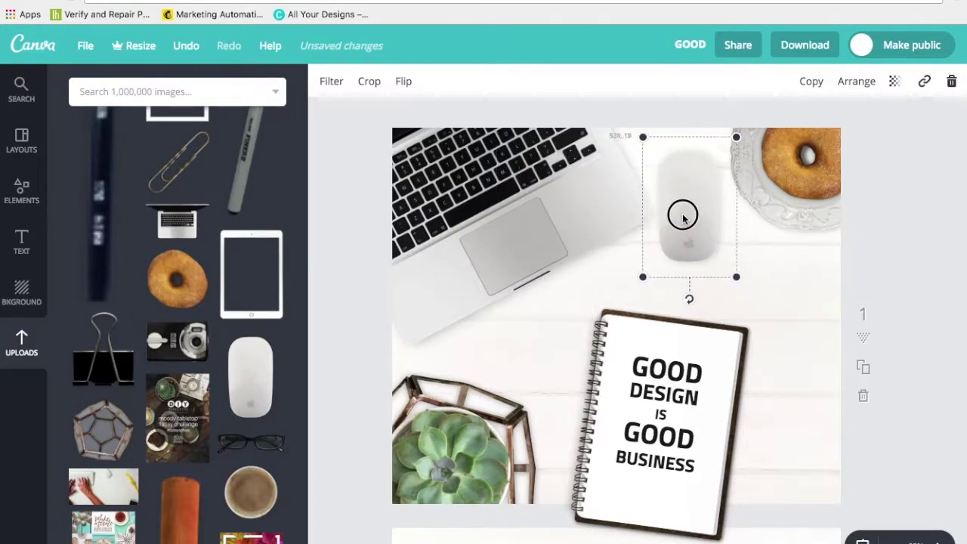
- Reduce the laptop's tilt slightly and reposition it in the upper-left corner, clear of the mouse
drag(601, 216, 564, 216)
drag(538, 317, 554, 255)
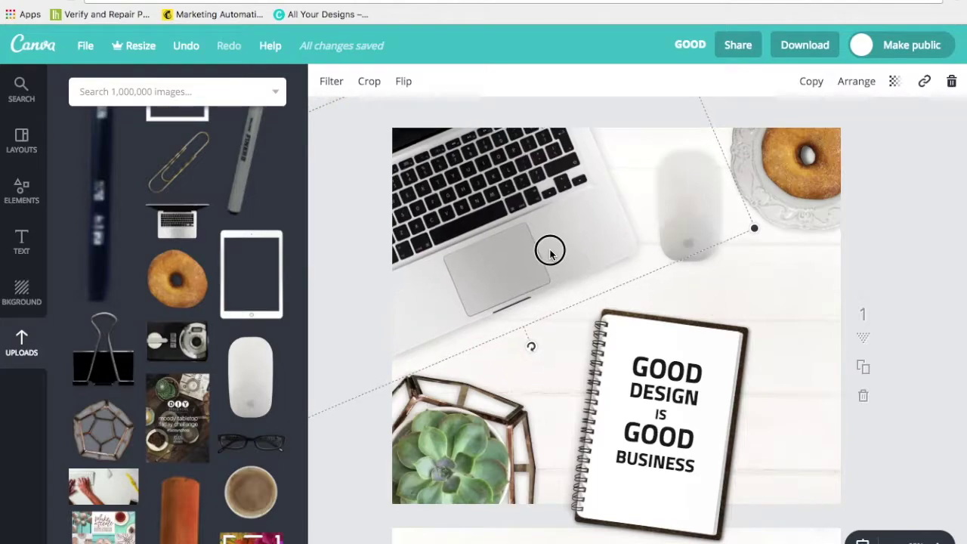
- Scale the computer mouse down to about 153 × 229, tilt it slightly clockwise and position it beside the laptop's right edge
drag(733, 277, 707, 256)
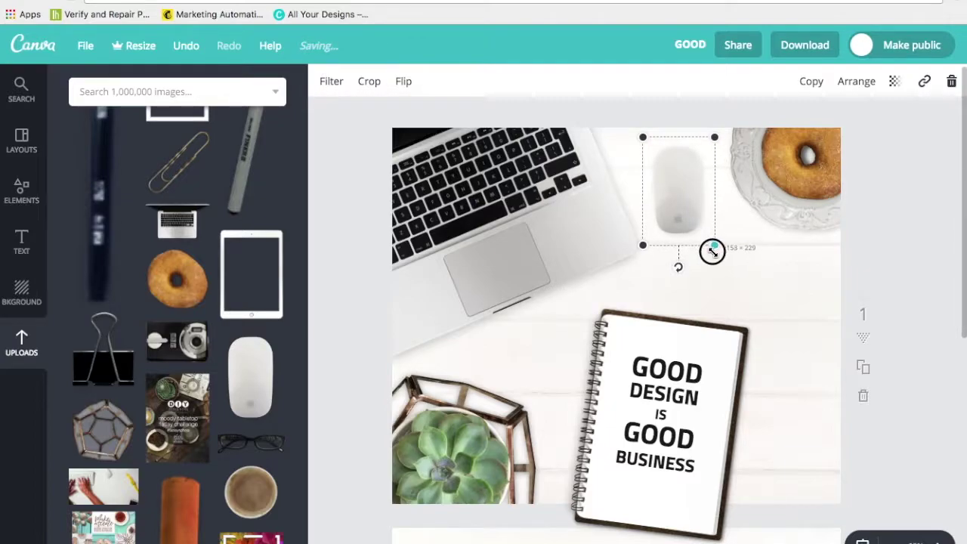
mouse_move(679, 270)
mouse_down()
mouse_move(696, 265)
mouse_move(685, 263)
mouse_up()
drag(687, 174, 692, 186)
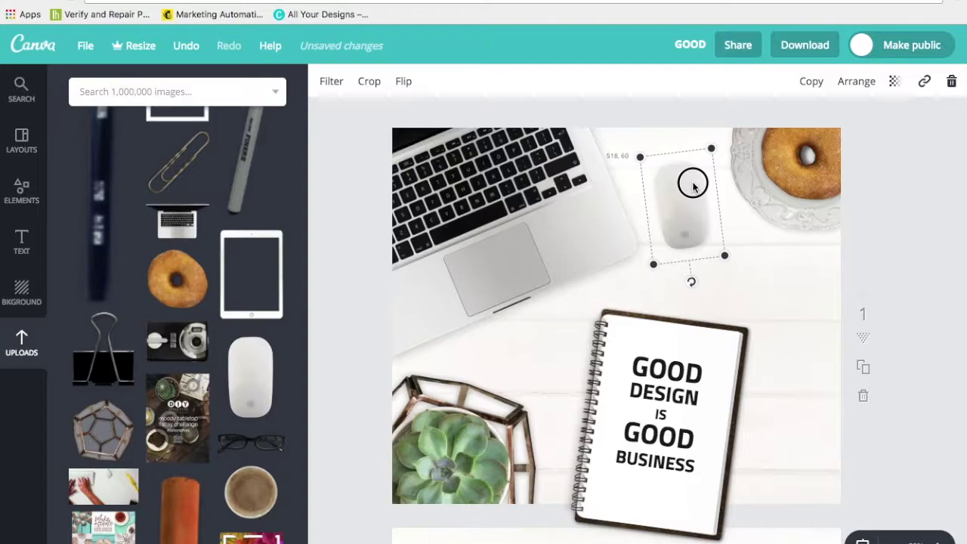
drag(690, 283, 667, 283)
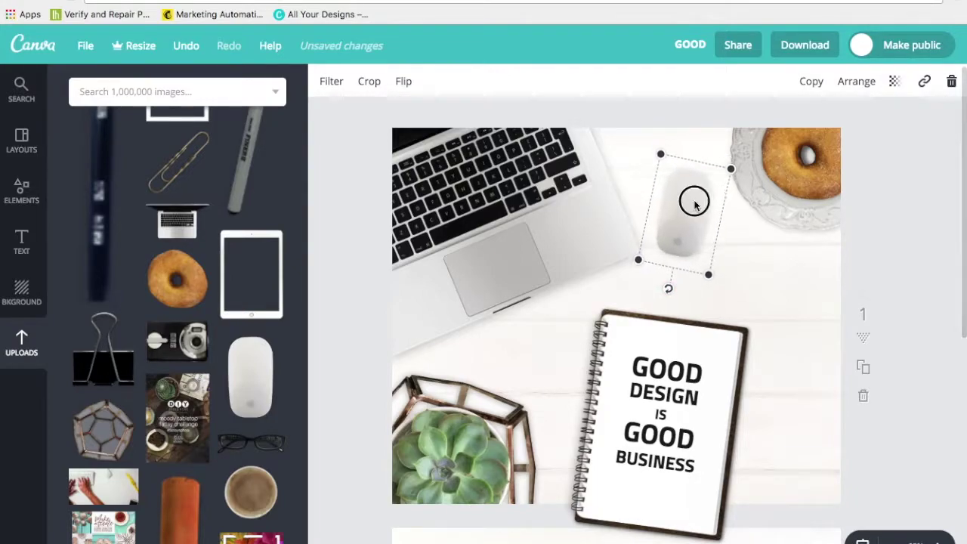
- Shift the plate and donut group slightly right, away from the computer mouse
click(833, 210)
drag(833, 209, 837, 213)
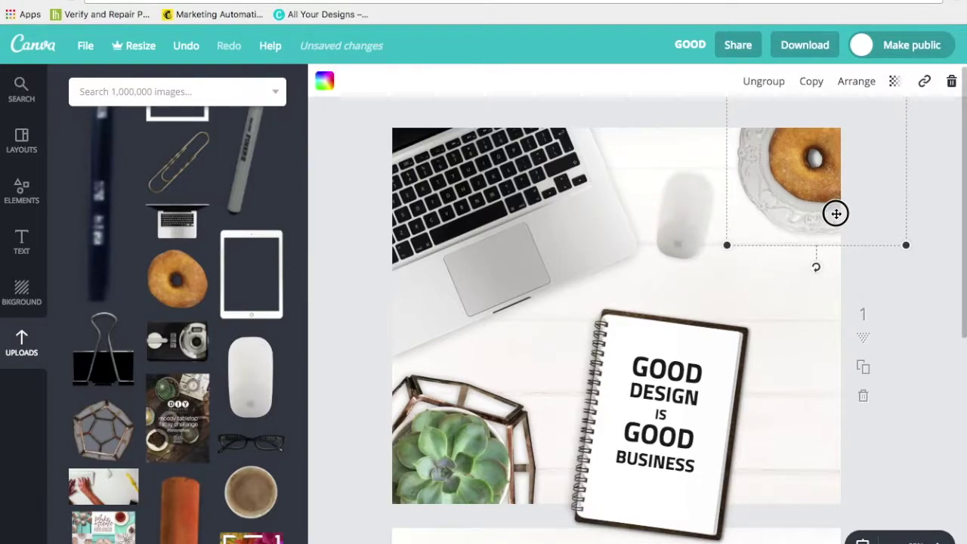
- Add the uploaded gray pen image, scale it down, rotate it slightly counterclockwise and place it to the right of the notebook
drag(251, 162, 819, 327)
drag(824, 238, 785, 356)
drag(786, 423, 795, 338)
drag(805, 270, 796, 329)
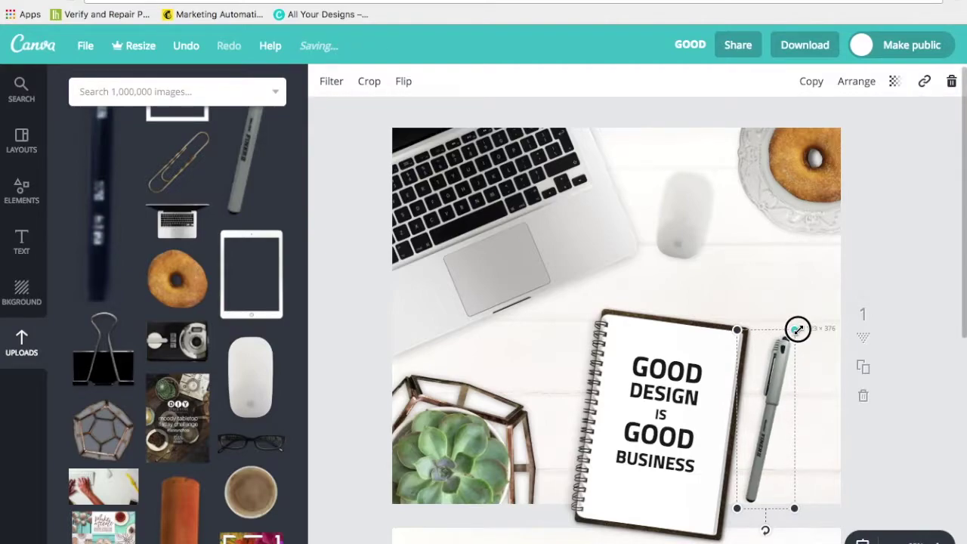
drag(765, 530, 784, 518)
mouse_move(769, 380)
mouse_down()
mouse_move(772, 393)
mouse_move(777, 360)
mouse_move(782, 390)
mouse_up()
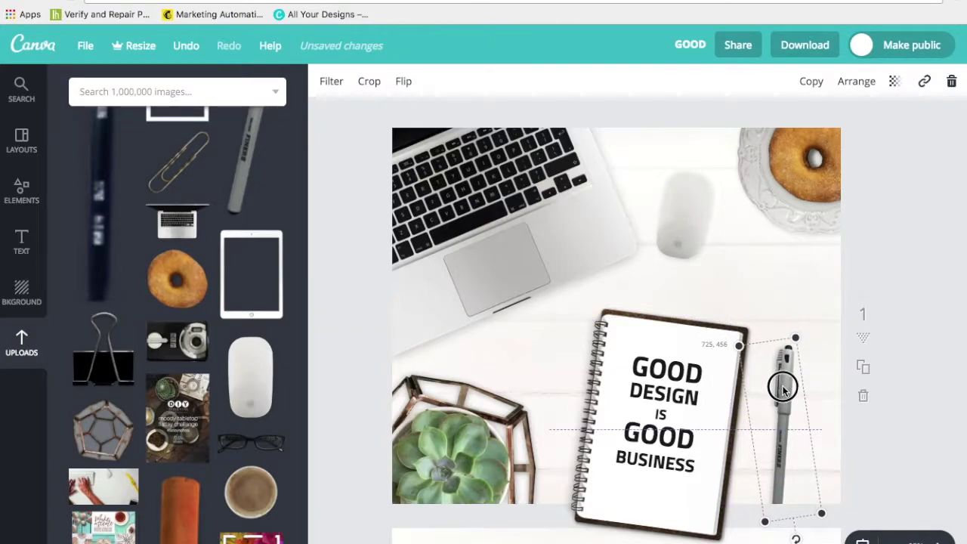
- On page 2, move the notebook group partly off the left edge and place a scaled-down uploaded paperclip in the free space beside it
scroll(739, 367, down, 5)
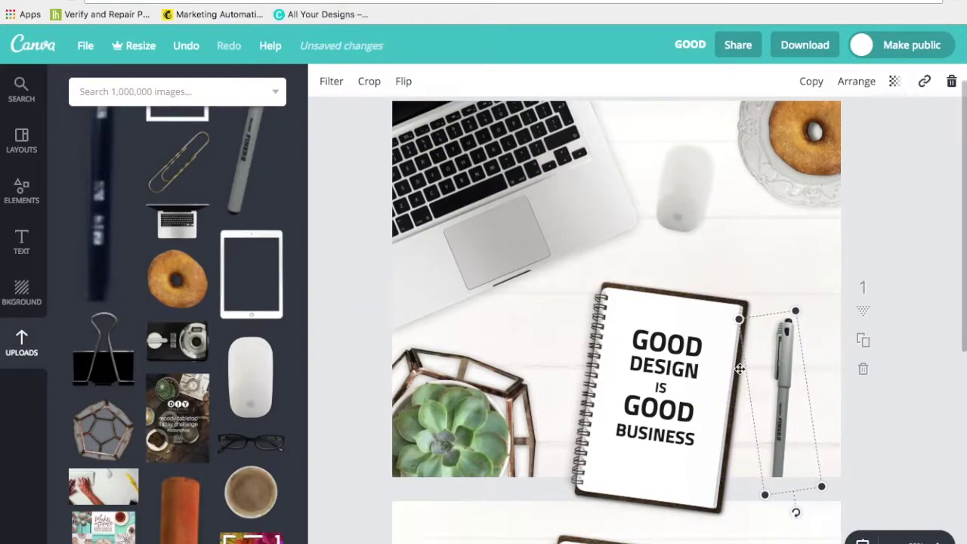
drag(692, 351, 563, 354)
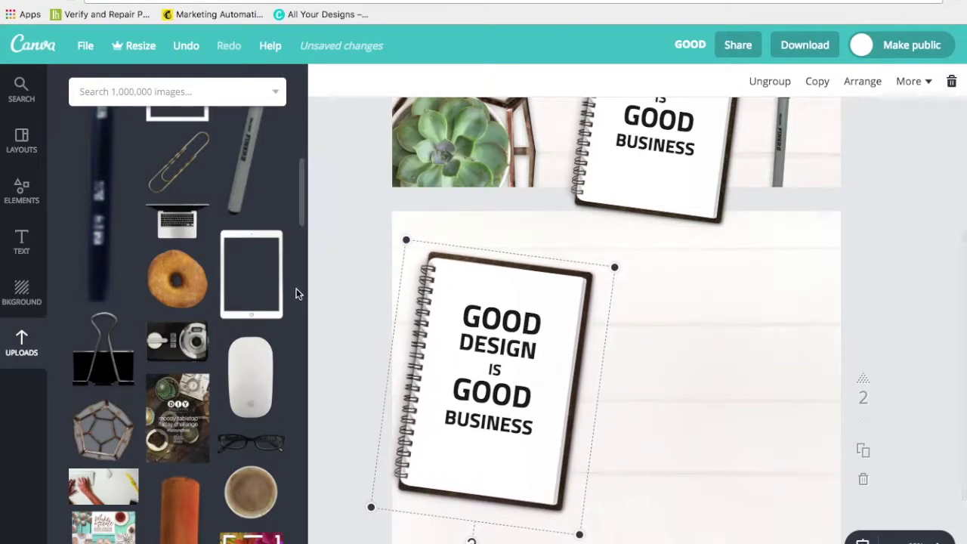
click(181, 175)
drag(763, 251, 718, 406)
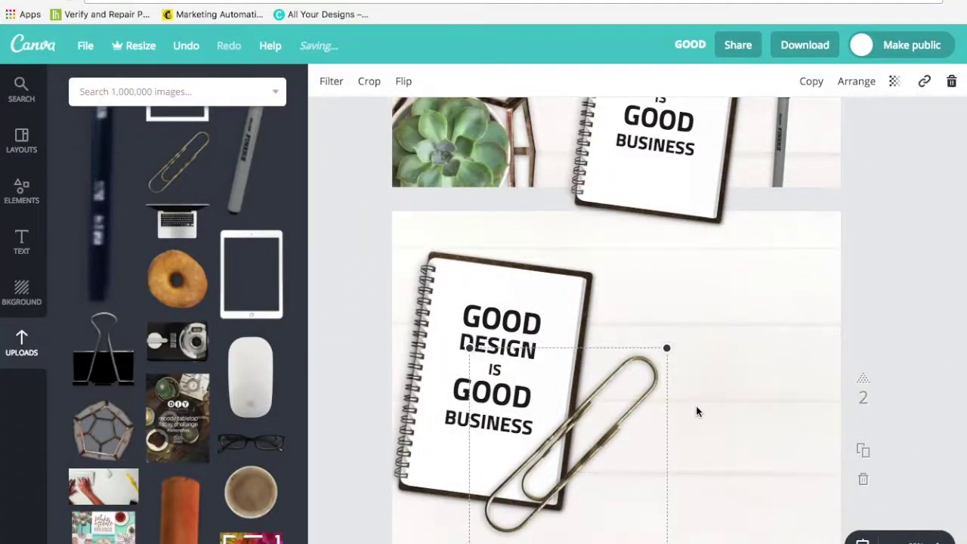
drag(663, 377, 579, 431)
drag(537, 480, 713, 339)
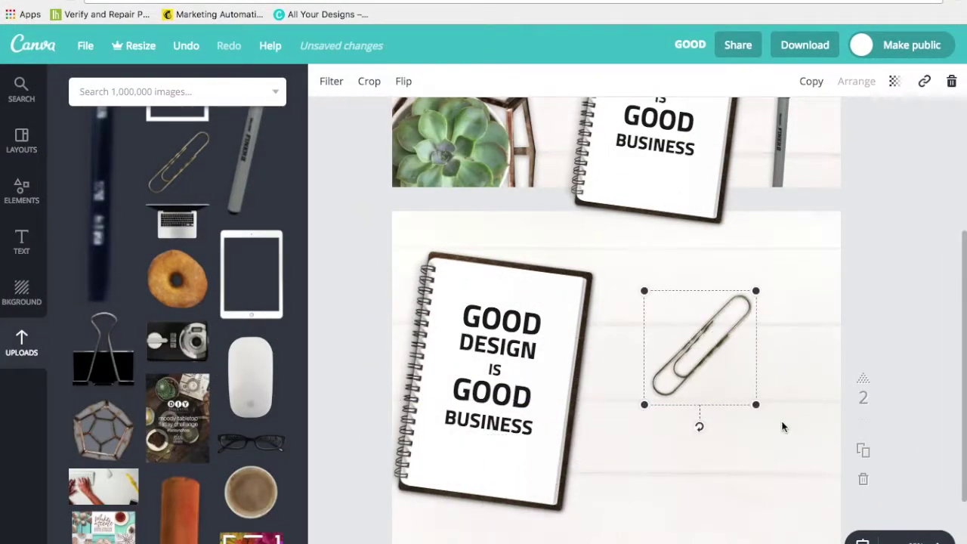
drag(531, 319, 496, 330)
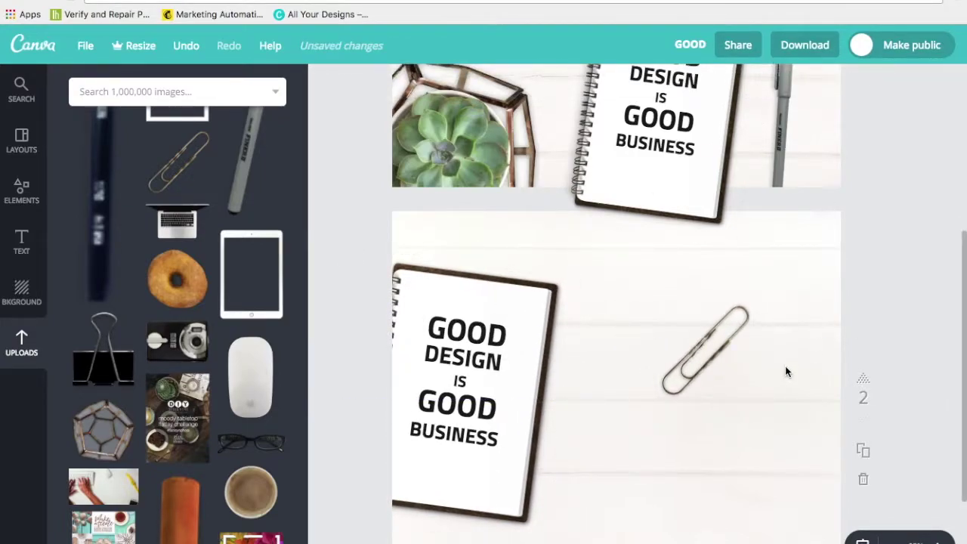
- Duplicate the page 2 paperclip twice, rotating each copy to a different angle so that it overlaps the original
click(713, 335)
click(809, 83)
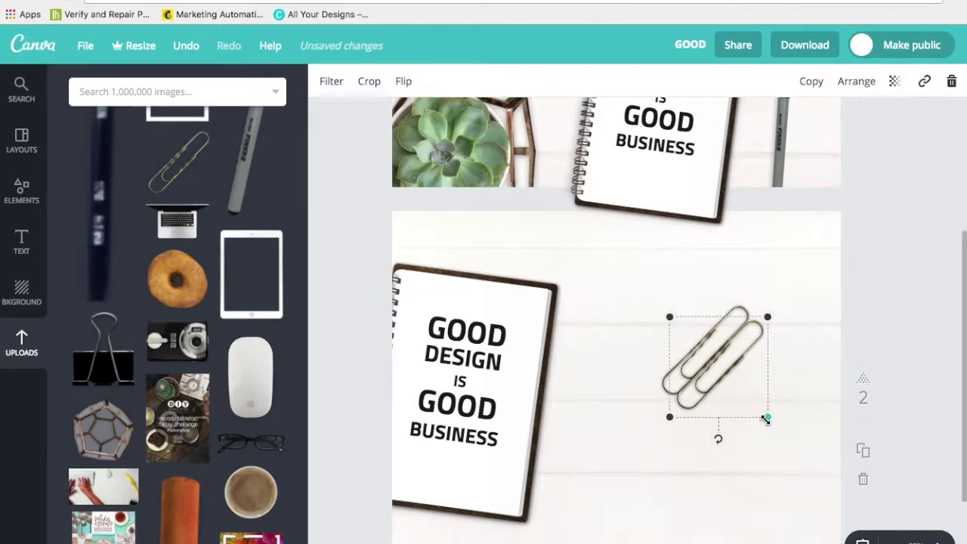
drag(717, 445, 790, 430)
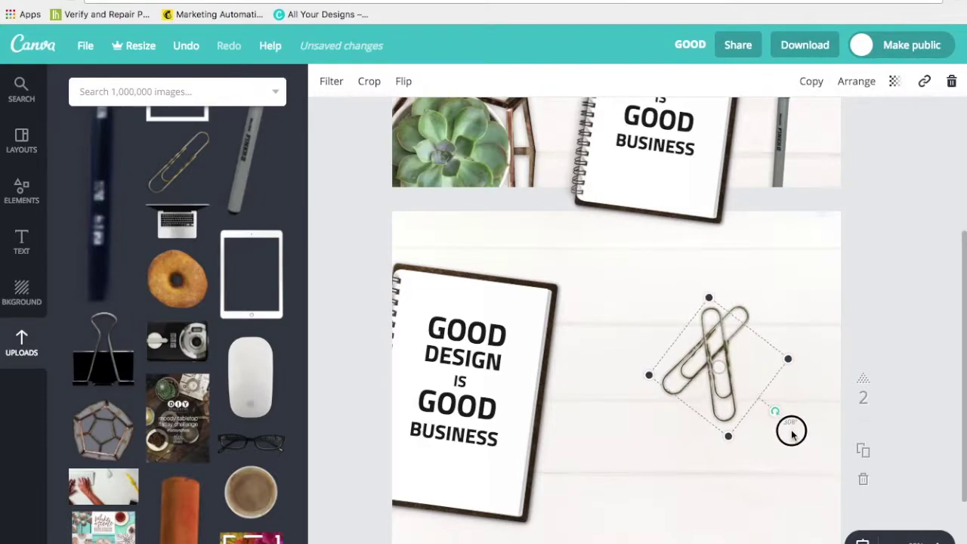
click(813, 82)
drag(793, 430, 683, 423)
drag(788, 377, 765, 382)
- Duplicate a paperclip once more, rotate the copy to another angle and position it across the top of the pile
click(812, 82)
drag(681, 438, 756, 457)
drag(743, 410, 758, 416)
drag(789, 457, 843, 344)
drag(810, 405, 796, 364)
- Group all the paperclips on page 2 and move the group onto page 1 above the gray pen
drag(633, 298, 803, 443)
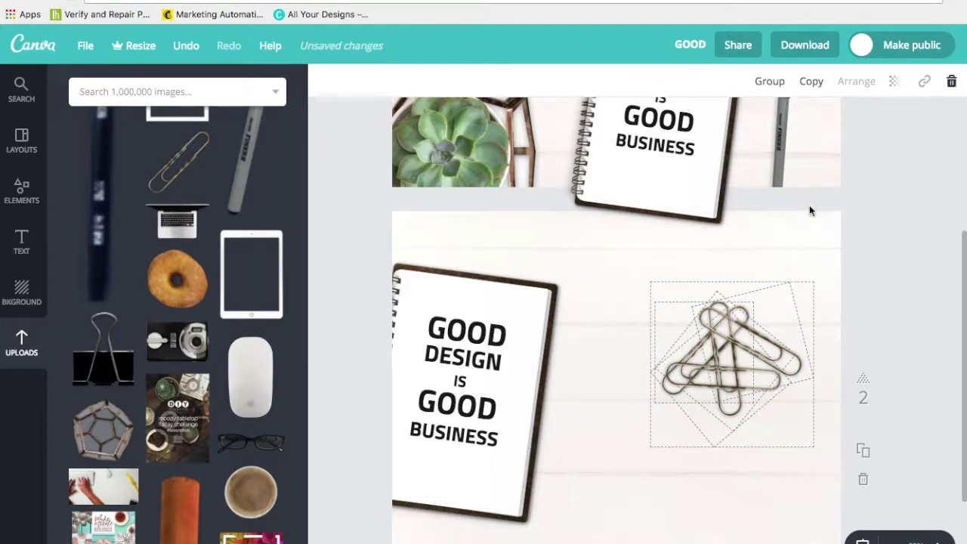
click(770, 80)
scroll(735, 419, up, 3)
drag(734, 480, 710, 475)
drag(736, 512, 806, 174)
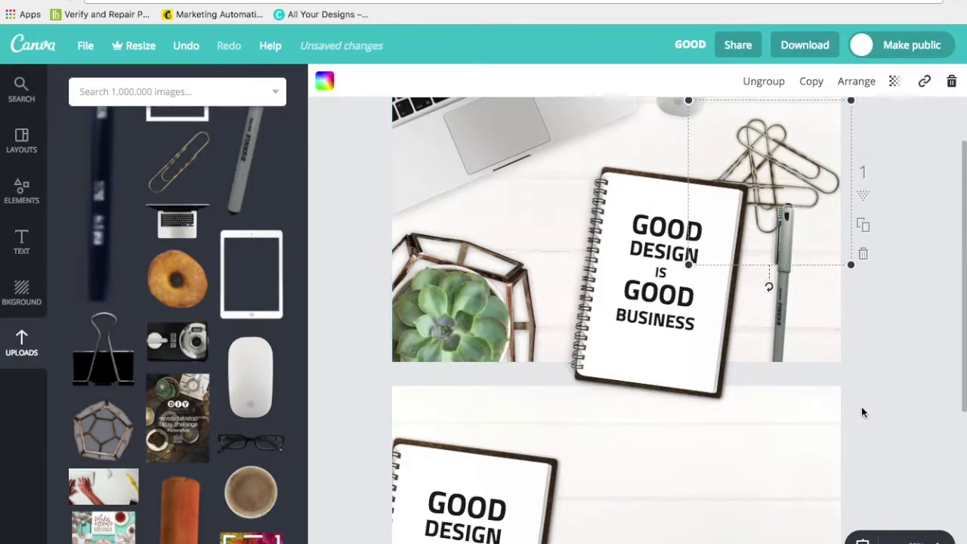
- Scale the paperclip group down to about half size, place it by the page's right edge below the donut plate and rotate it slightly counterclockwise
scroll(700, 428, up, 4)
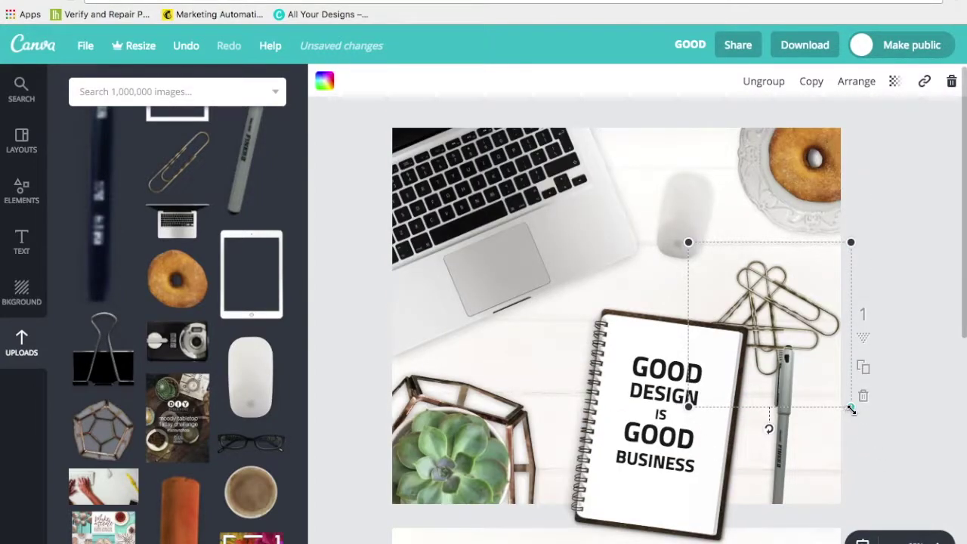
drag(850, 407, 770, 344)
drag(735, 291, 809, 287)
mouse_move(805, 354)
mouse_down()
mouse_move(820, 345)
mouse_move(816, 353)
mouse_up()
- Rotate the gray pen slightly counterclockwise and shift it a little further away from the notebook
click(789, 432)
drag(795, 538, 803, 533)
click(792, 485)
drag(791, 485, 795, 490)
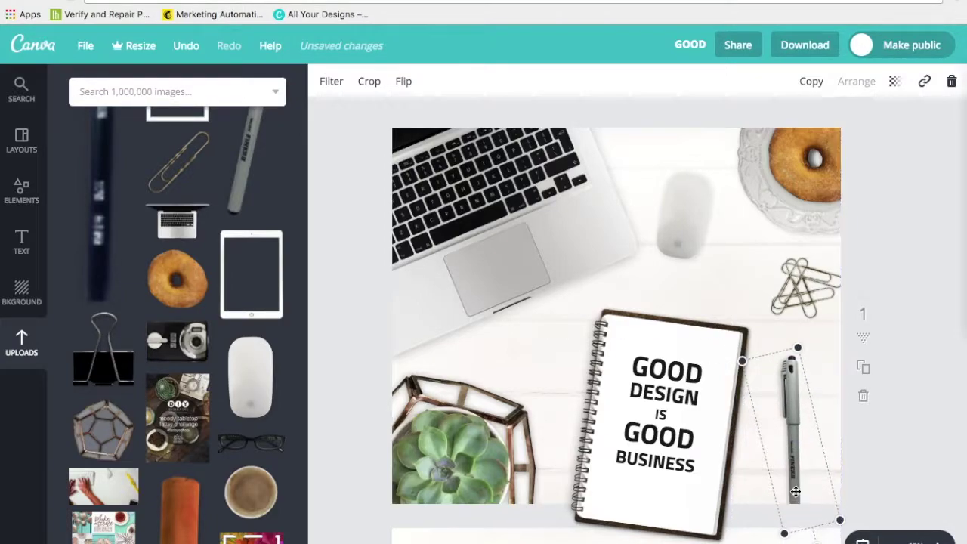
- Fine-tune the spacing on page 1 by nudging the computer mouse, the paperclip group and the laptop
click(689, 236)
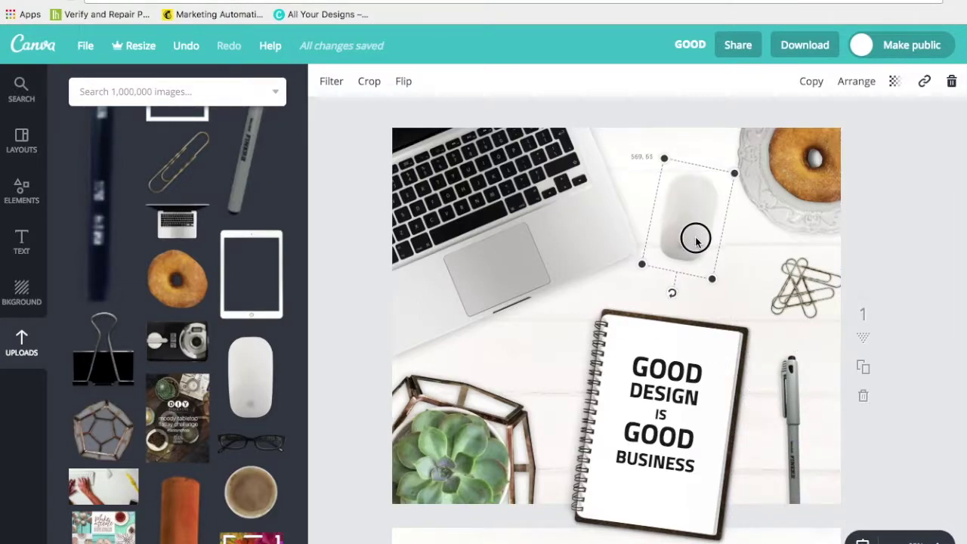
click(807, 285)
drag(811, 288, 808, 290)
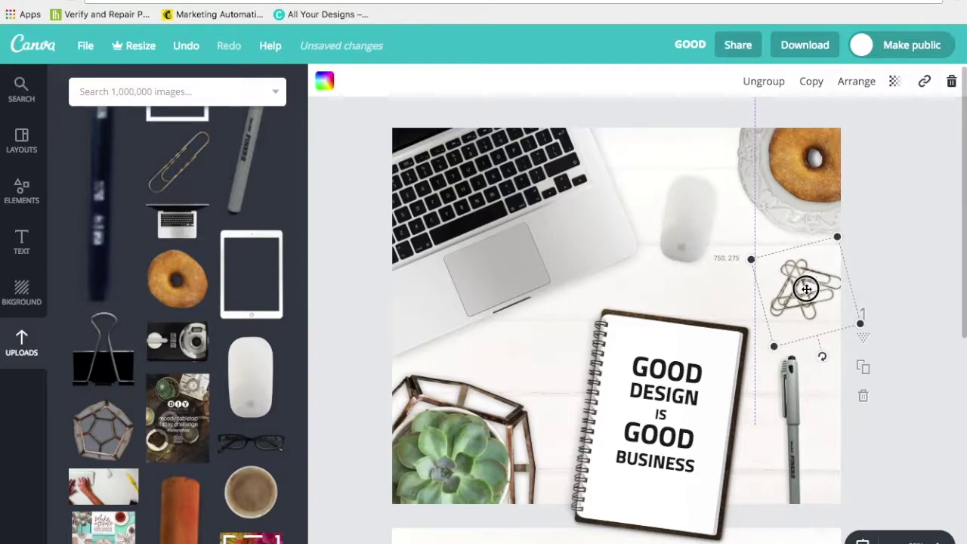
drag(509, 227, 512, 218)
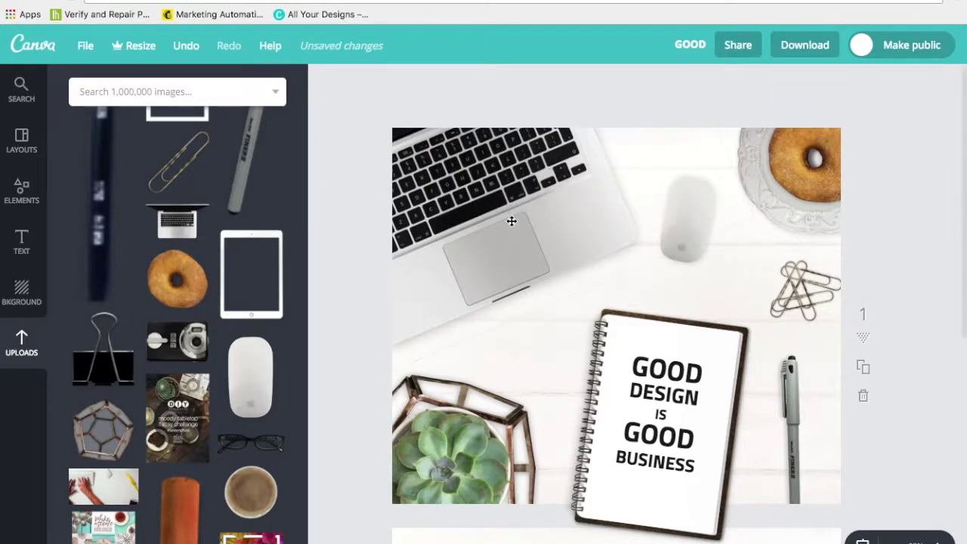
- Move the page 1 notebook group slightly upward, straighten its tilt a little, enlarge it slightly and fine-tune its position
click(701, 449)
drag(701, 449, 697, 443)
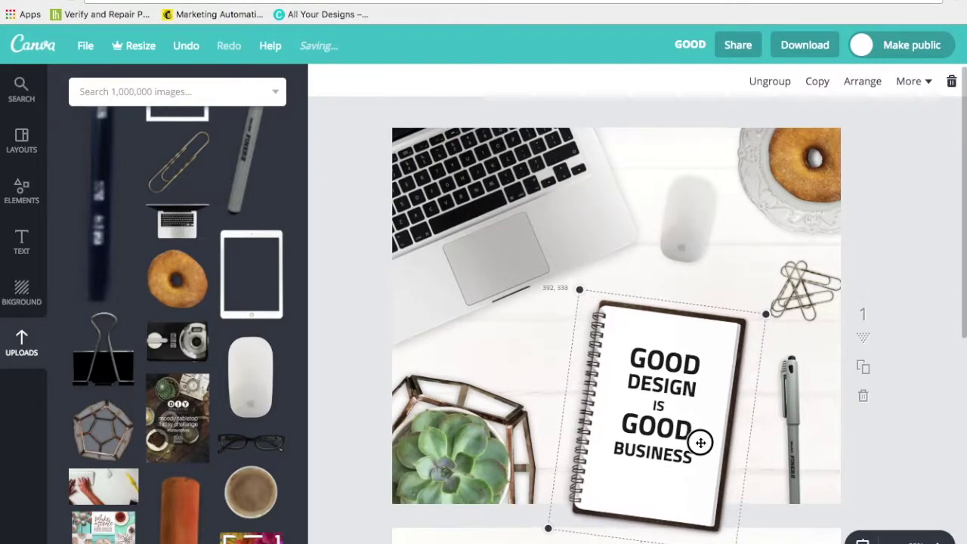
drag(570, 284, 567, 284)
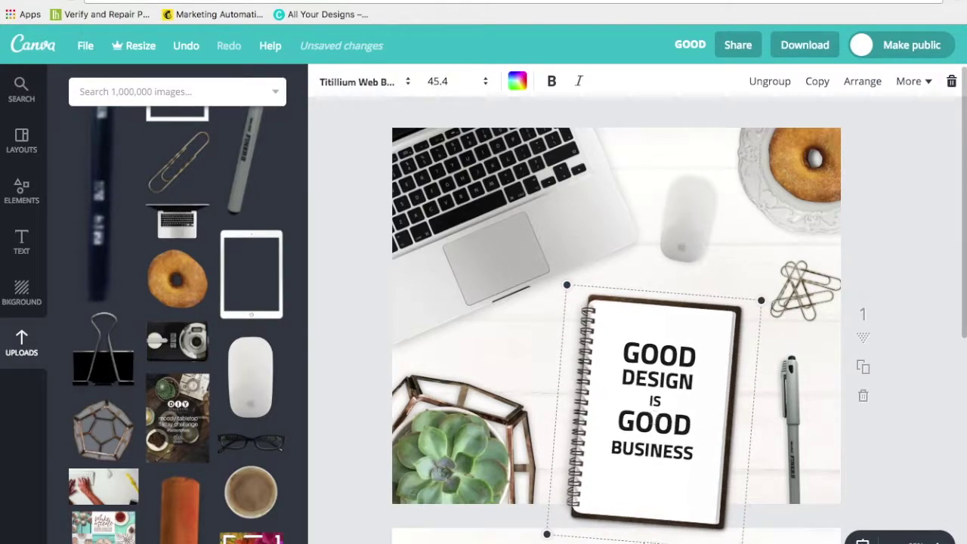
scroll(684, 432, down, 4)
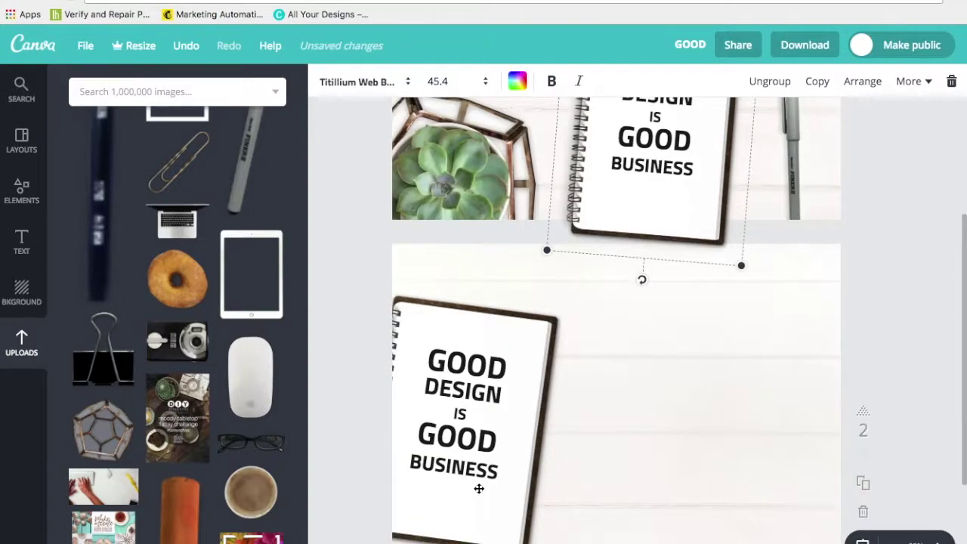
scroll(654, 401, up, 4)
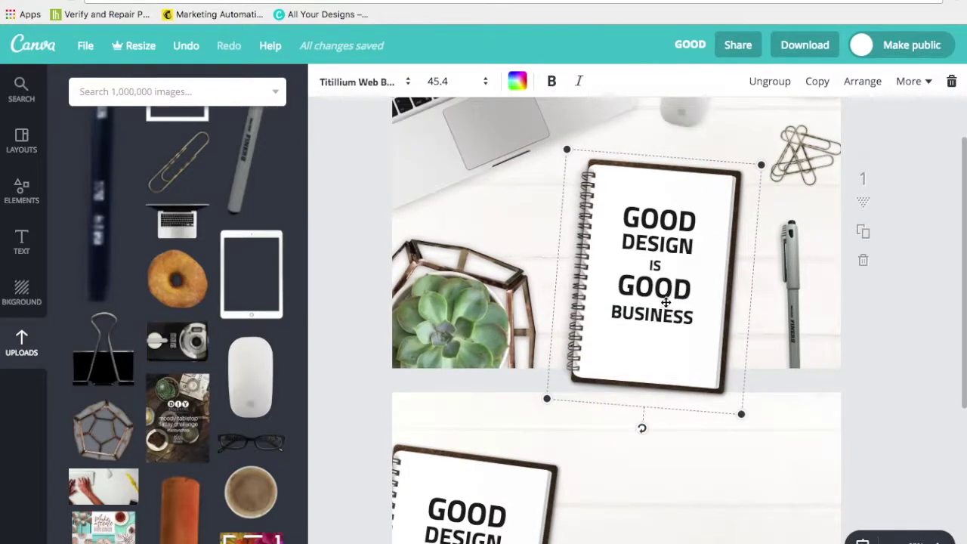
drag(665, 305, 667, 310)
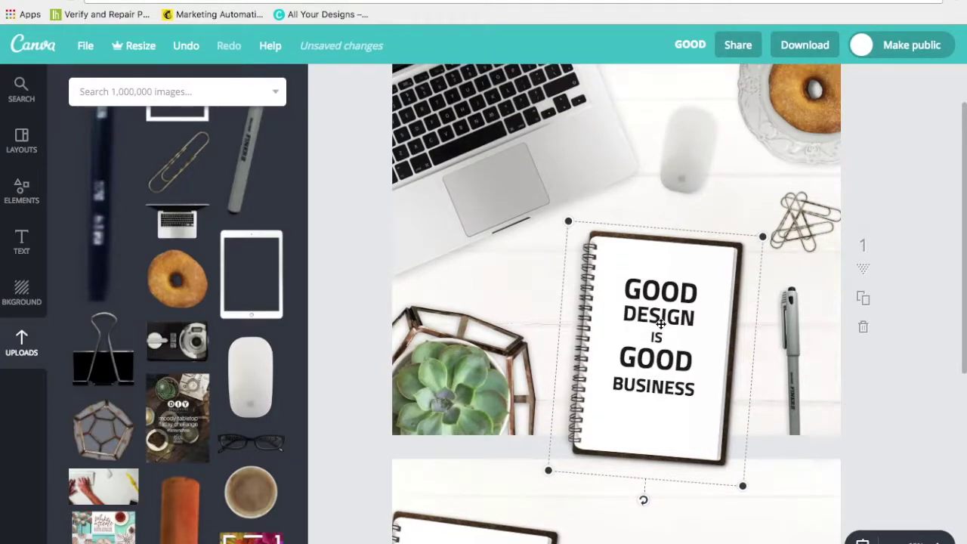
scroll(657, 324, up, 2)
click(877, 450)
- Nudge the laptop slightly toward the page's left edge and readjust the computer mouse beside it
drag(583, 233, 579, 236)
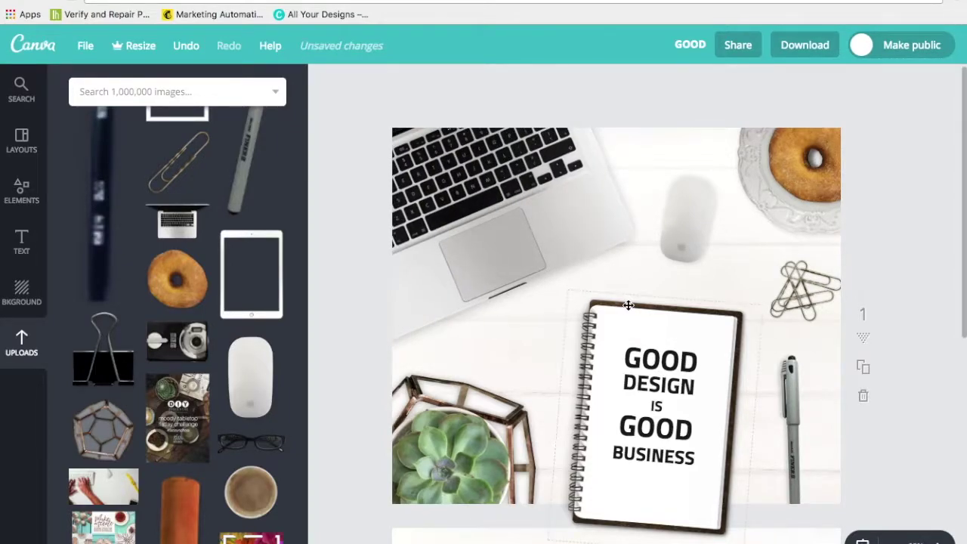
scroll(627, 303, down, 1)
click(697, 231)
drag(696, 201, 697, 207)
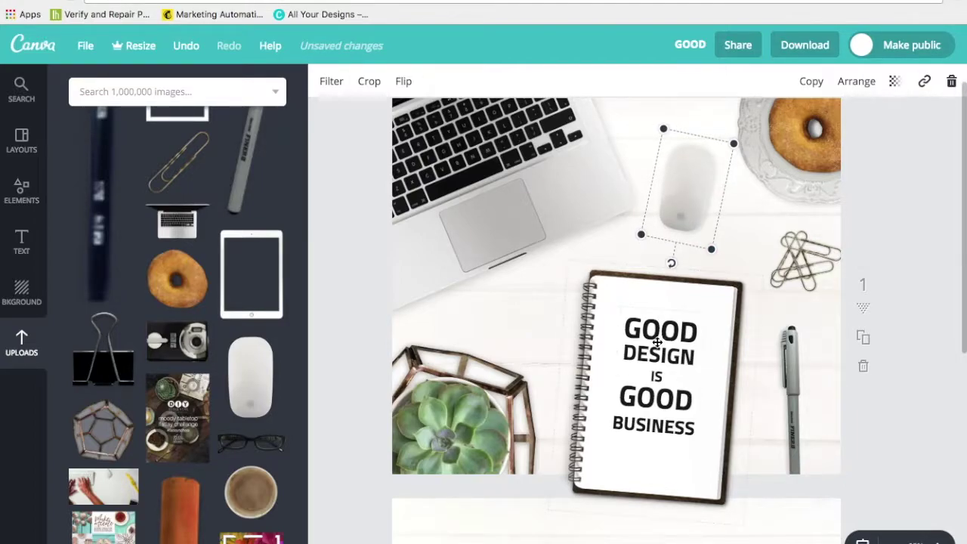
- Enlarge the page 1 notebook group slightly, keep its lower end running off the page, and nudge it into final position
click(657, 342)
drag(561, 265, 559, 249)
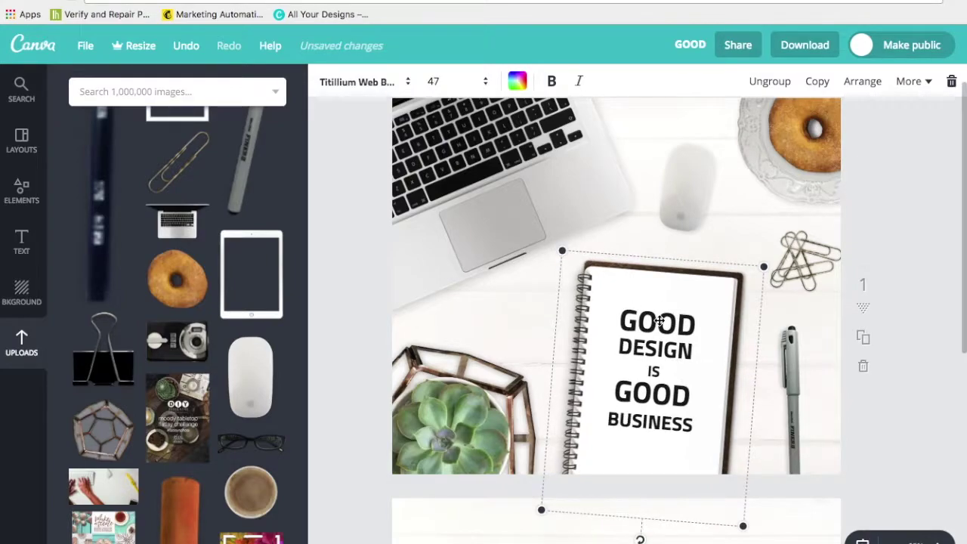
drag(658, 321, 660, 322)
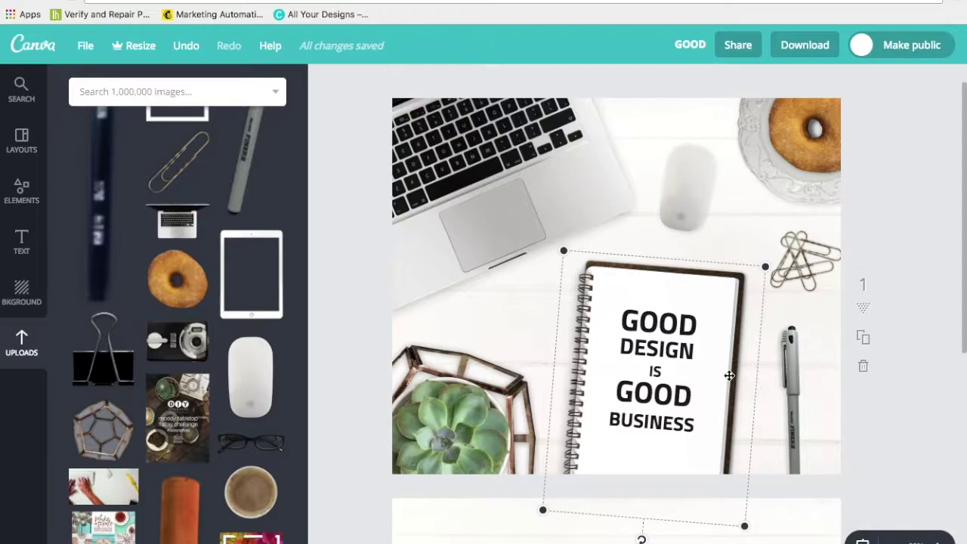
scroll(729, 376, down, 1)
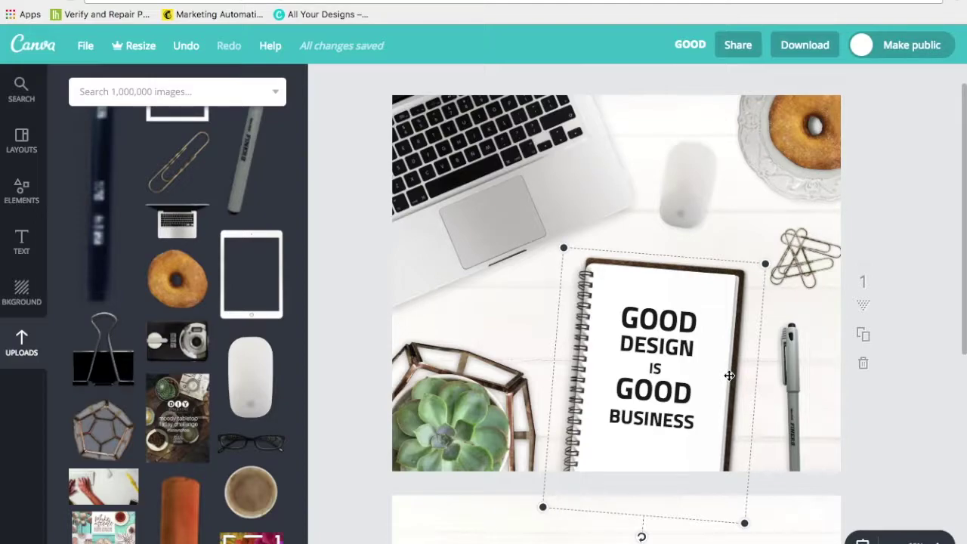
click(891, 239)
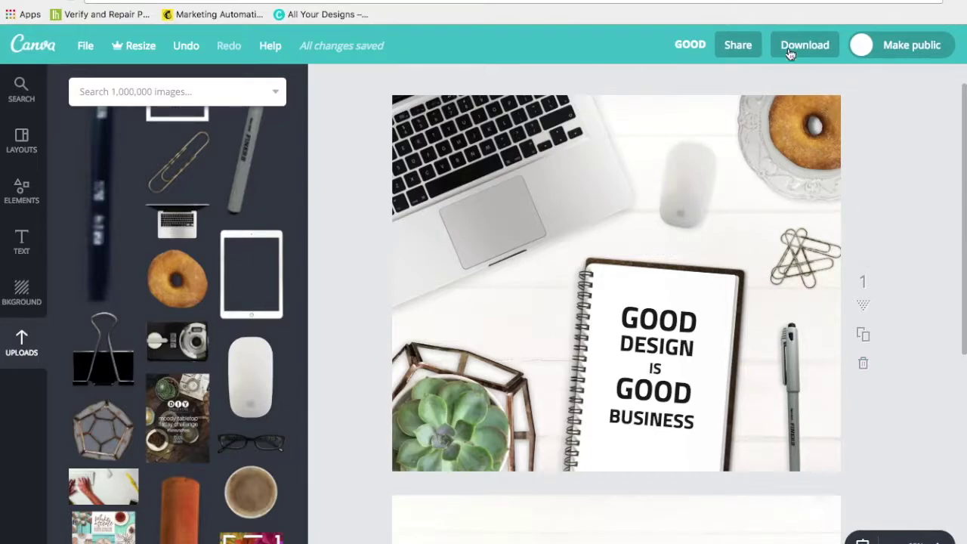
- Look over the download options for file type and page range, and close them without downloading
click(795, 53)
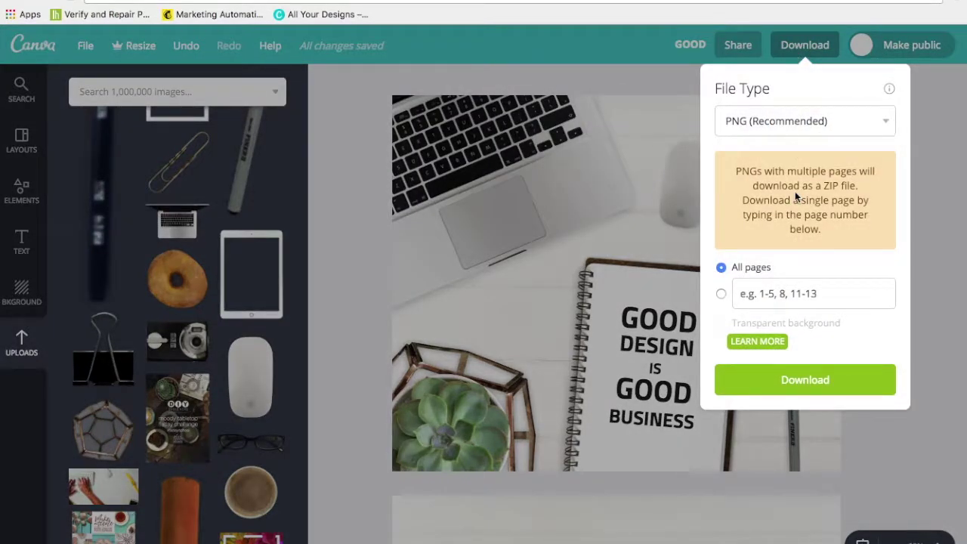
click(944, 308)
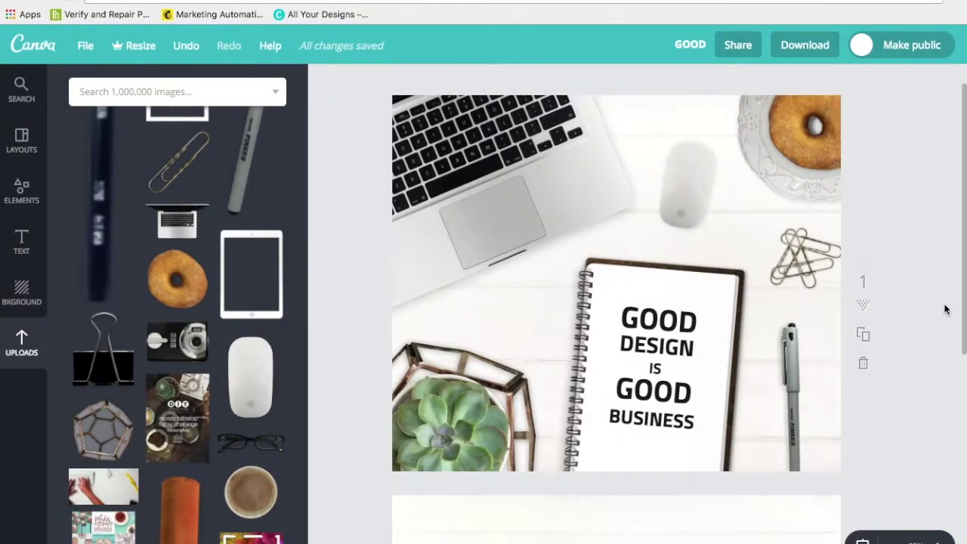